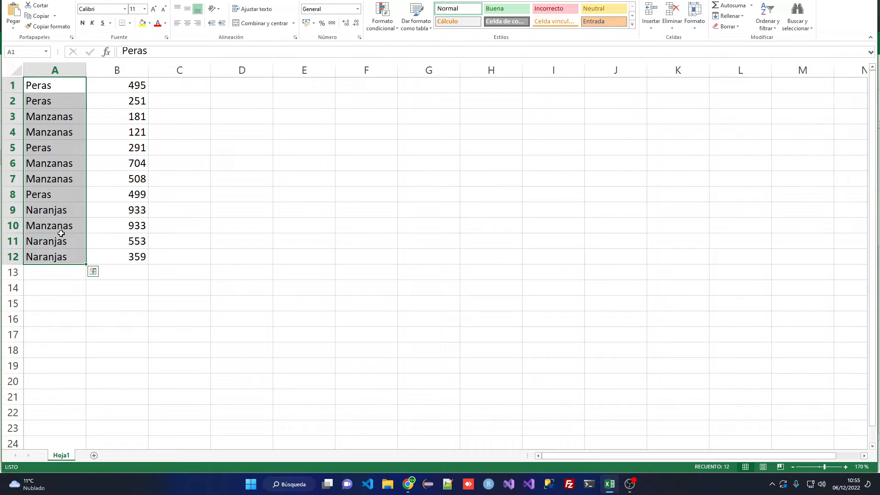
- Examine the repeated fruit names in A1:A12 and the amounts beside the Peras entries in column B
click(46, 84)
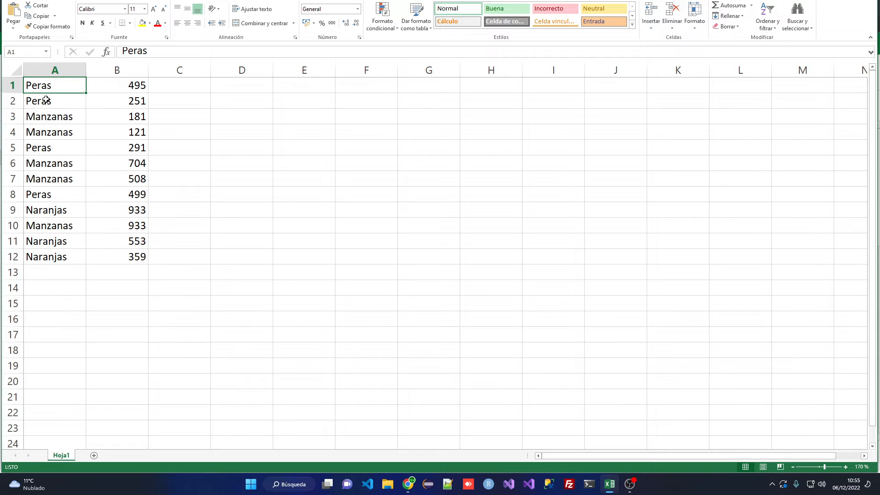
click(49, 100)
click(48, 132)
click(48, 163)
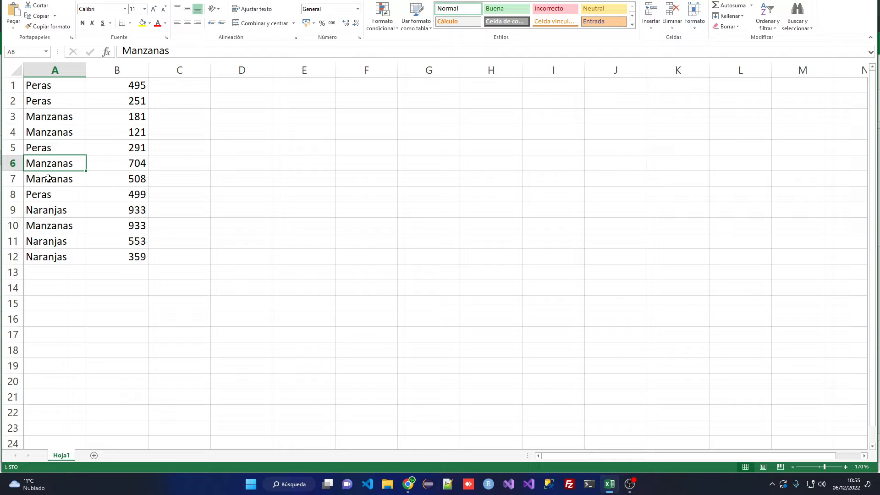
drag(61, 84, 49, 258)
click(49, 259)
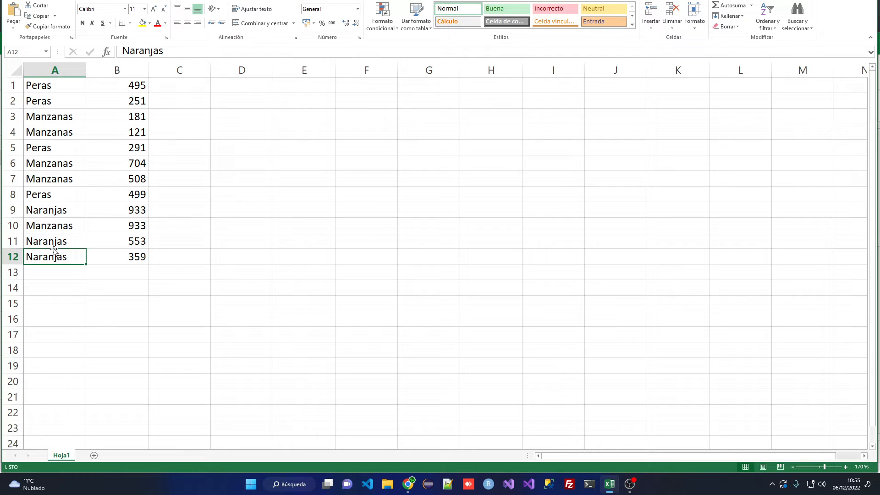
click(64, 86)
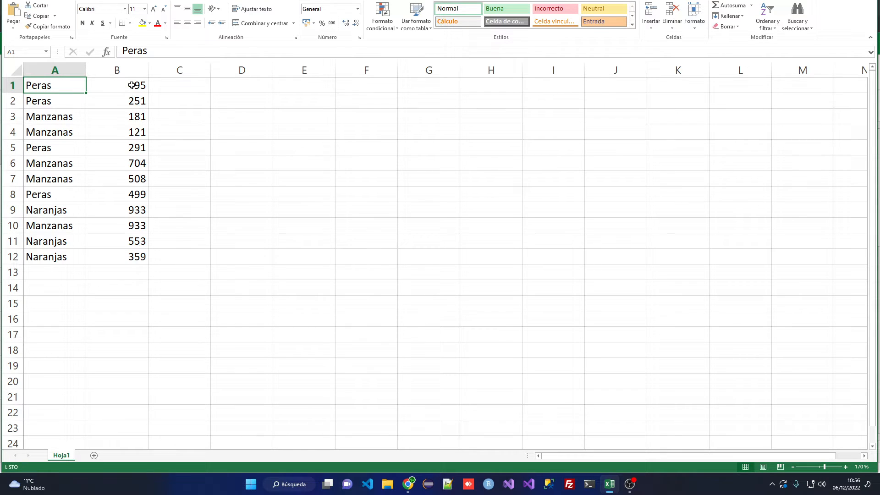
click(118, 100)
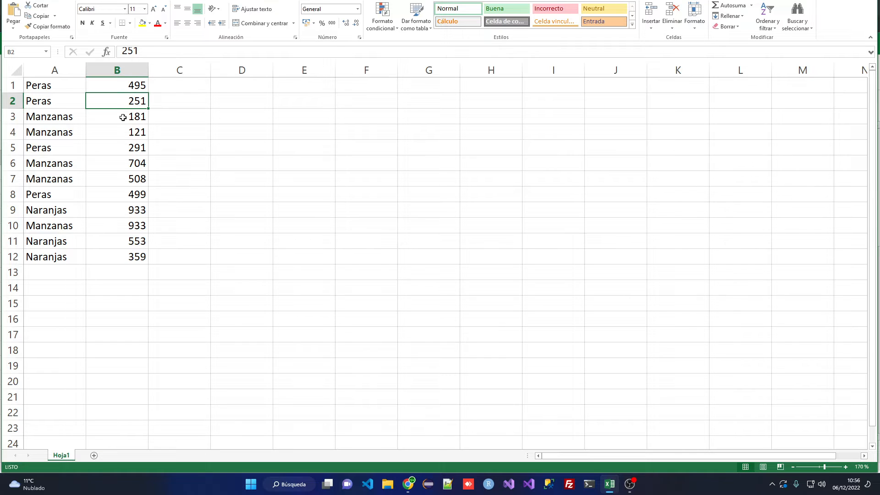
click(69, 149)
click(131, 151)
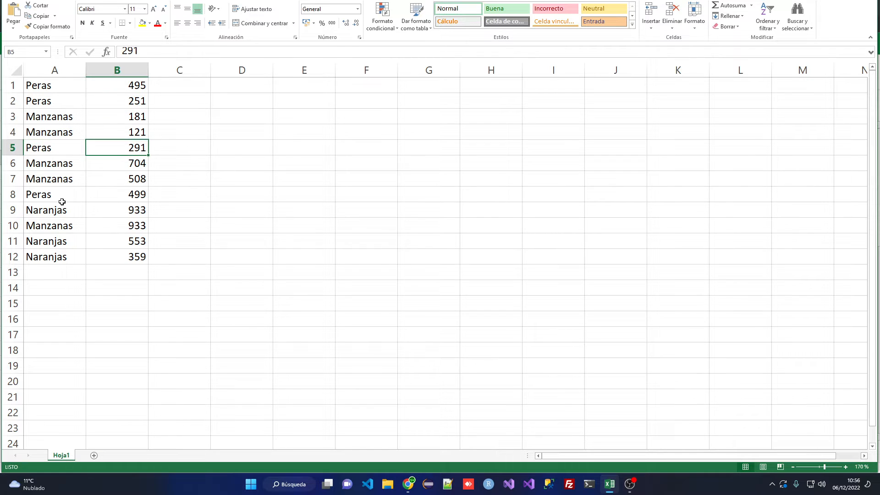
click(106, 195)
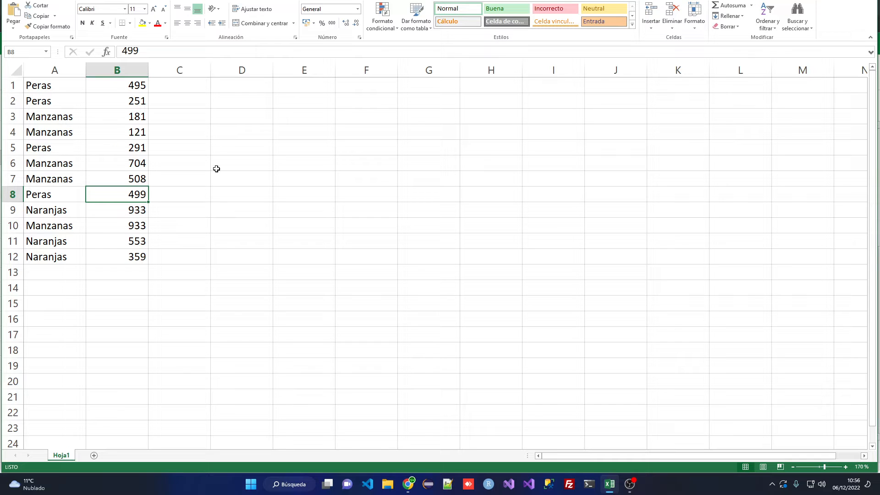
- Write =COINCIDIR(A1:A12;A1:A12;0) in cell C1, preview its evaluated array, and restore the formula text
click(178, 86)
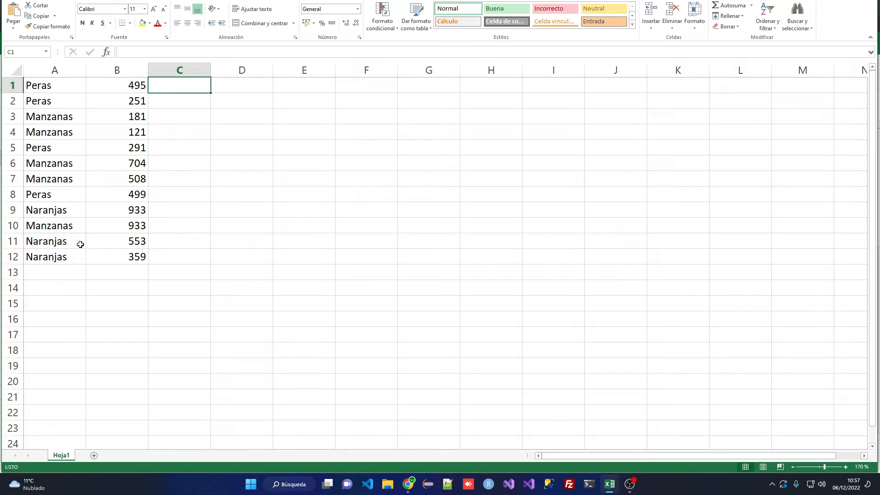
text(=)
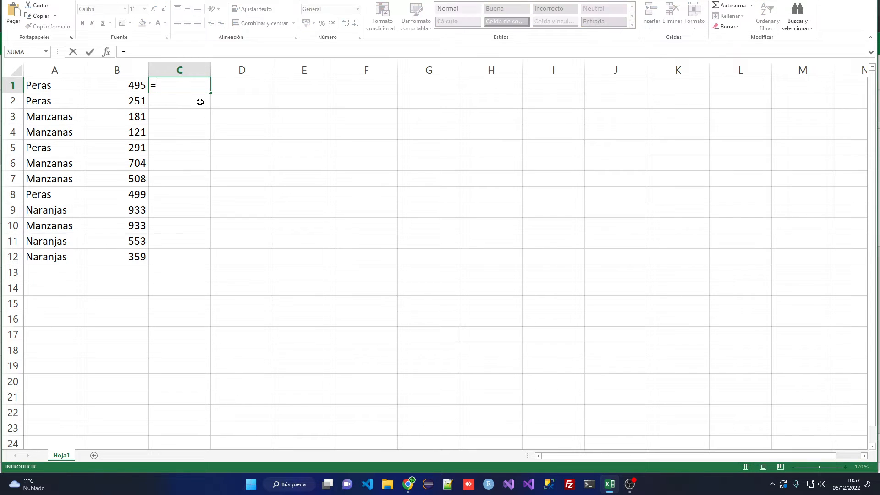
text(coi)
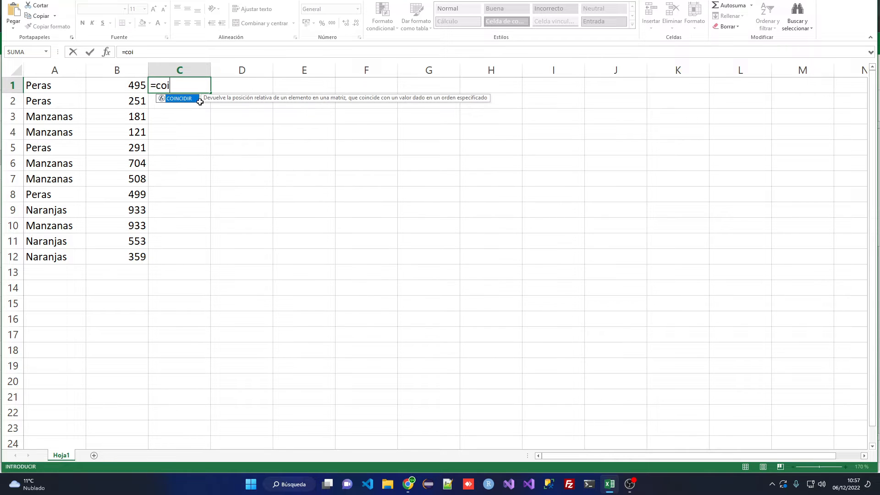
key(Tab)
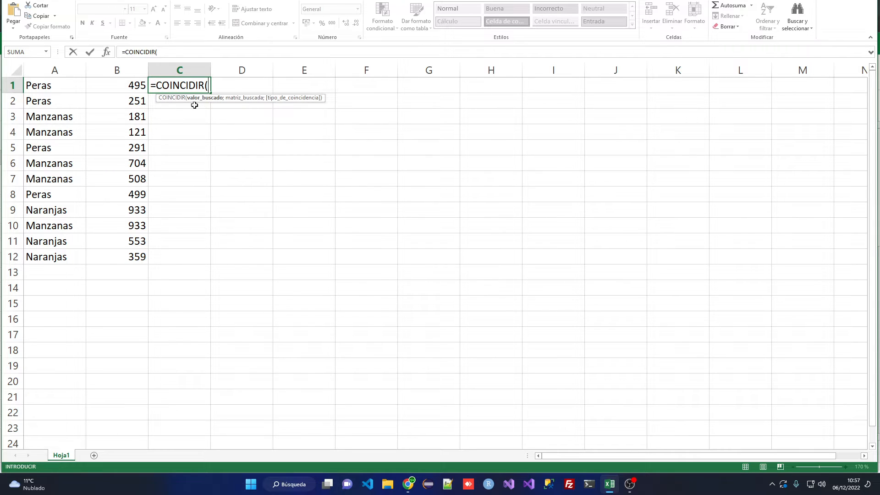
drag(55, 87, 55, 257)
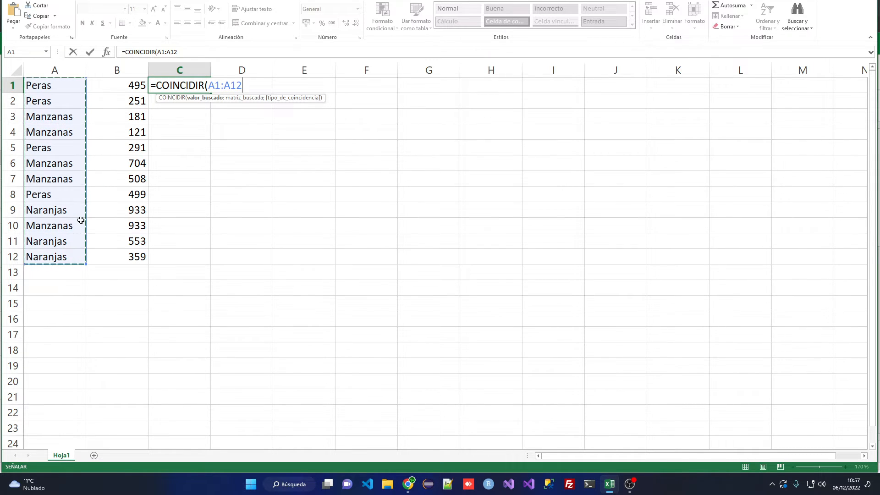
text(;)
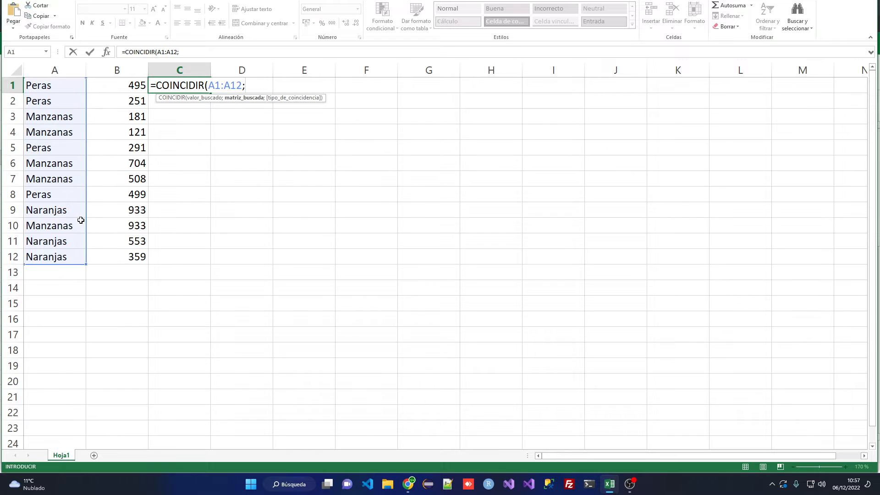
drag(46, 87, 52, 257)
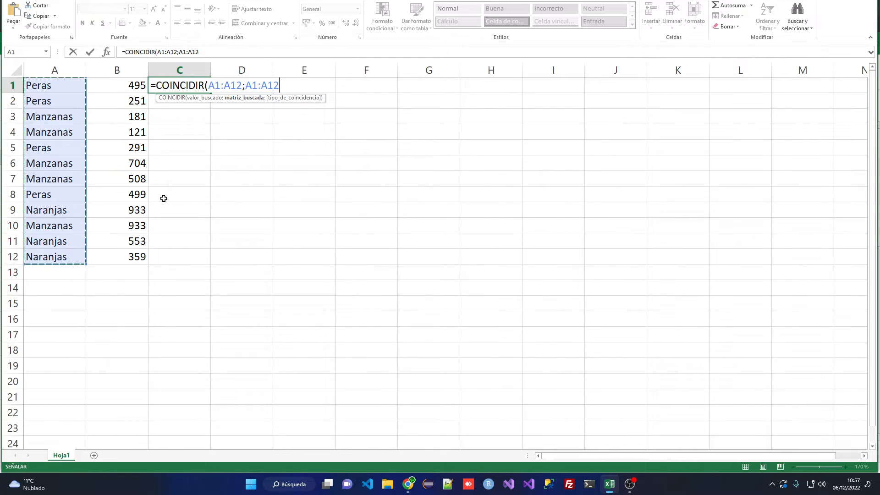
text(;0)
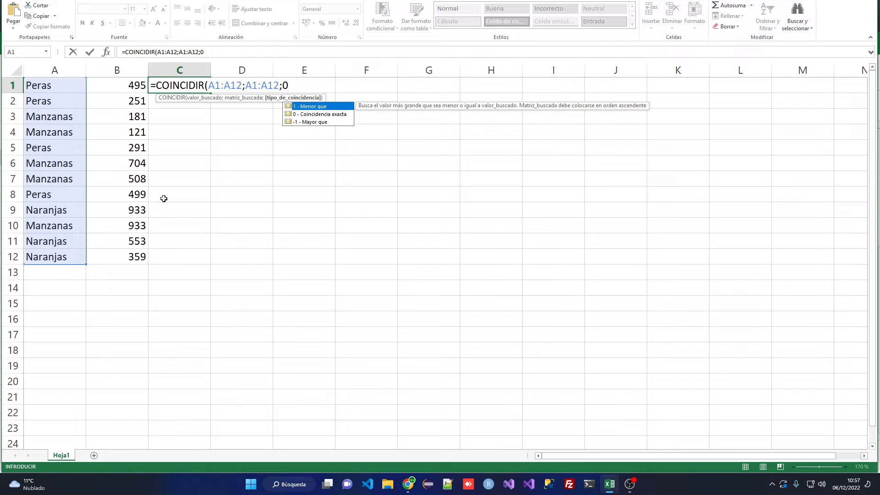
text())
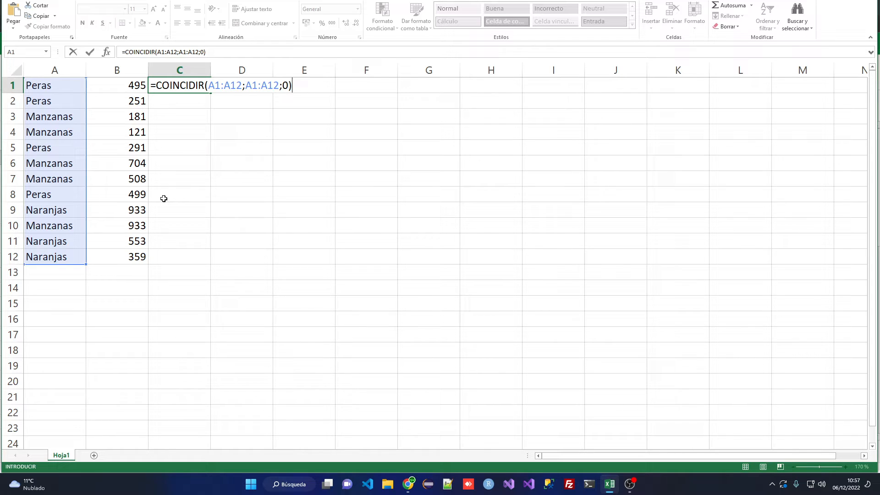
key(F9)
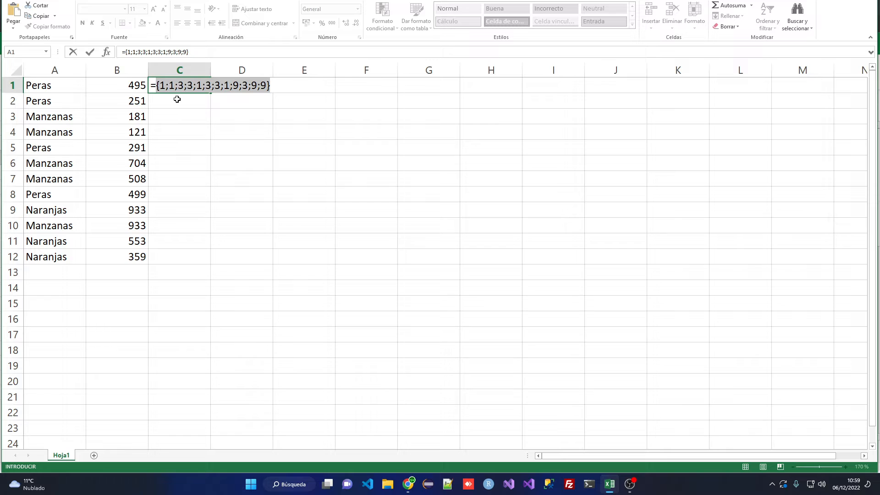
key(ctrl+z)
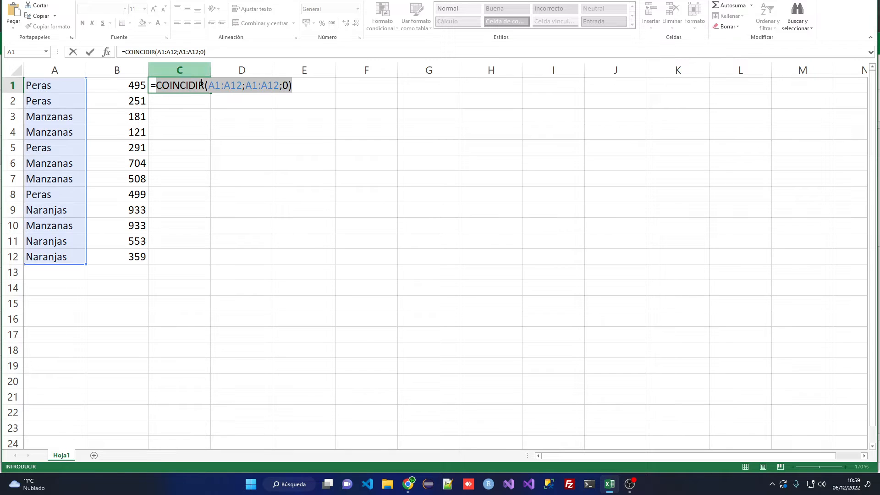
- Insert the opening of a FRECUENCIA function before COINCIDIR in the C1 formula
click(157, 86)
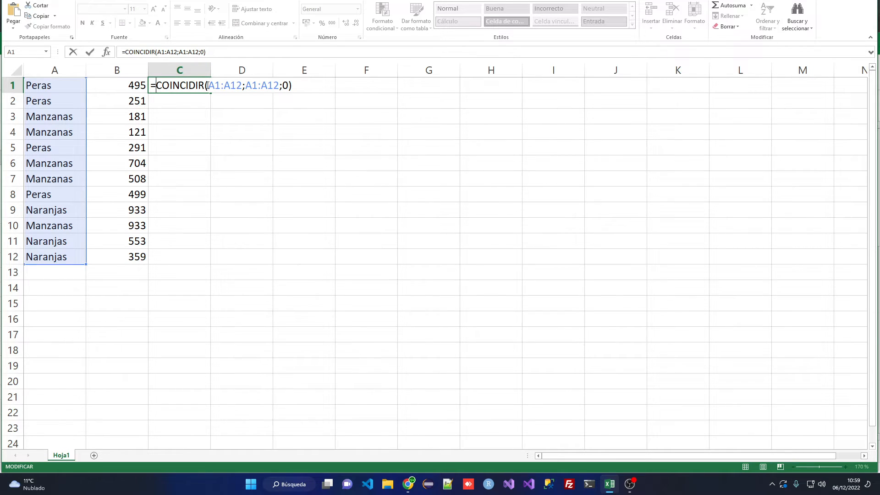
text(fre)
key(Return)
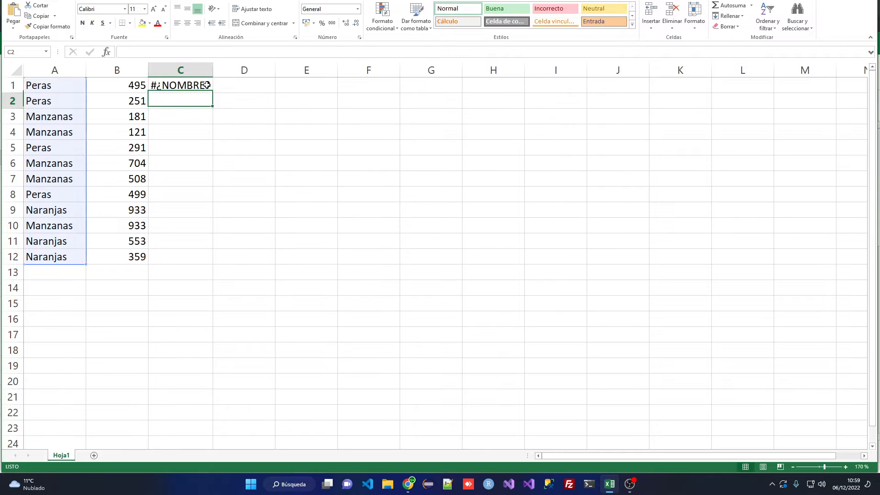
key(Up)
key(F2)
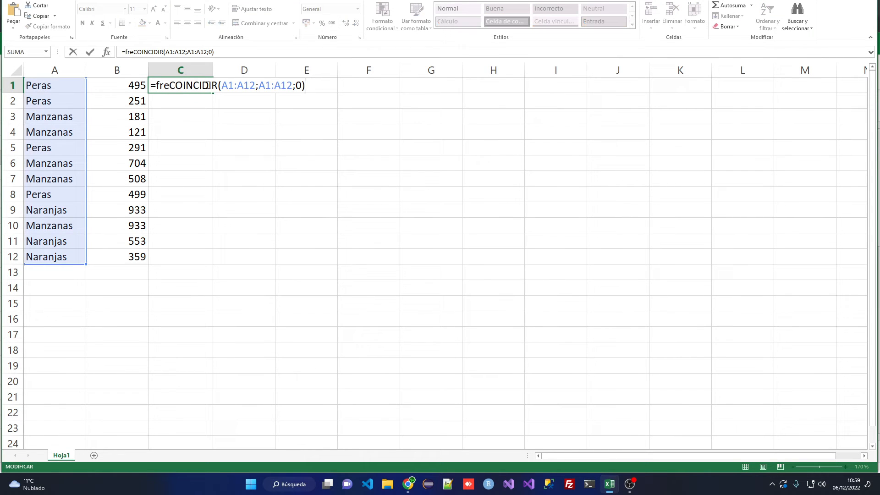
click(170, 86)
text(cuencia()
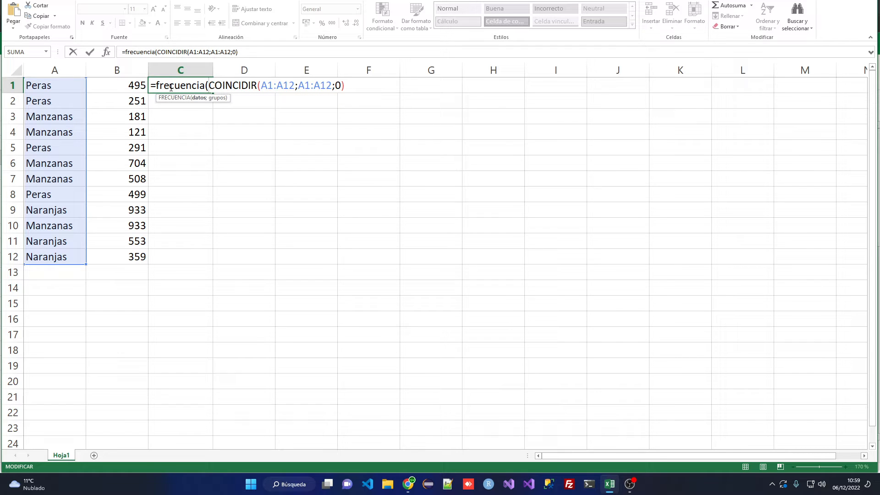
- Copy the COINCIDIR expression as FRECUENCIA's second argument, close the function, and preview the evaluated array before restoring the formula
drag(209, 86, 348, 91)
key(ctrl+c)
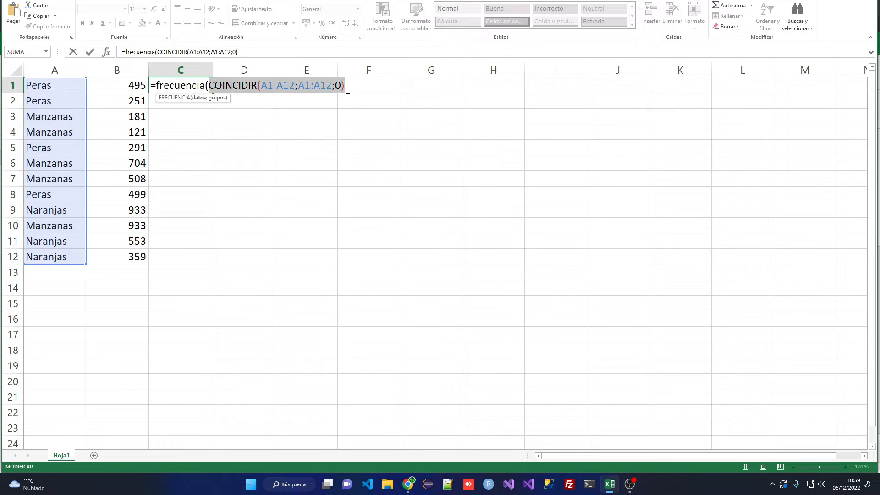
click(360, 86)
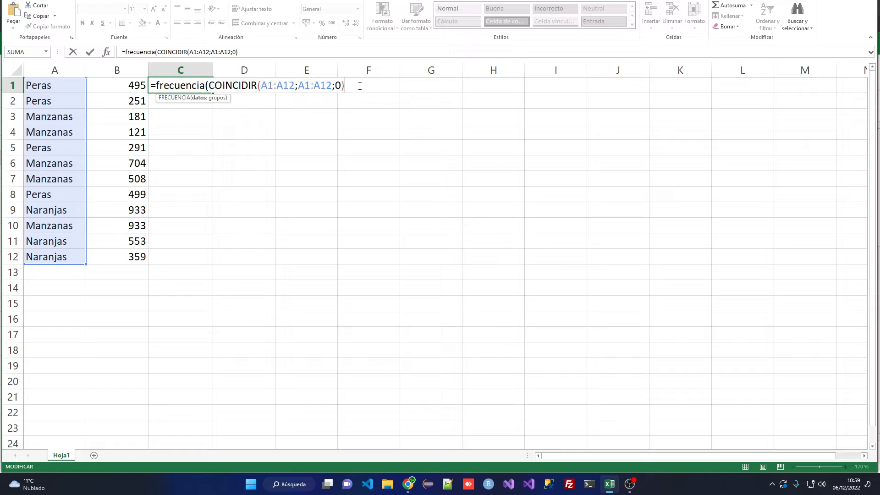
text(;)
key(ctrl+v)
text())
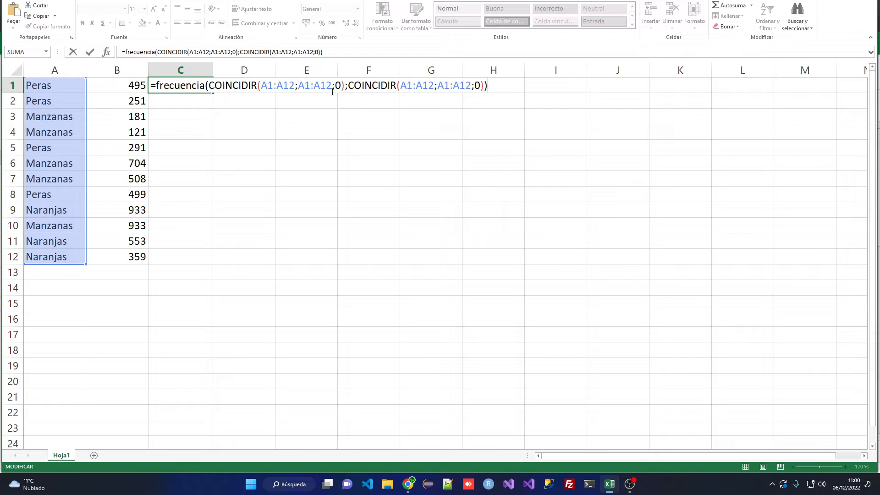
key(F9)
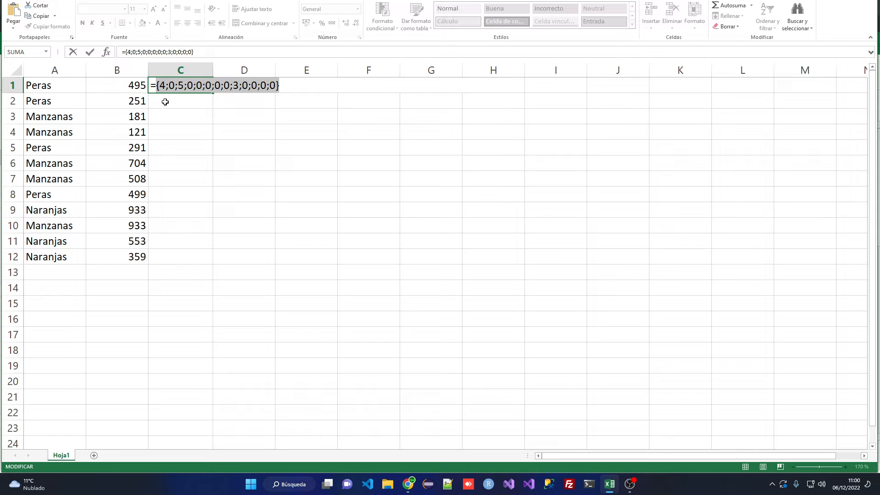
key(ctrl+z)
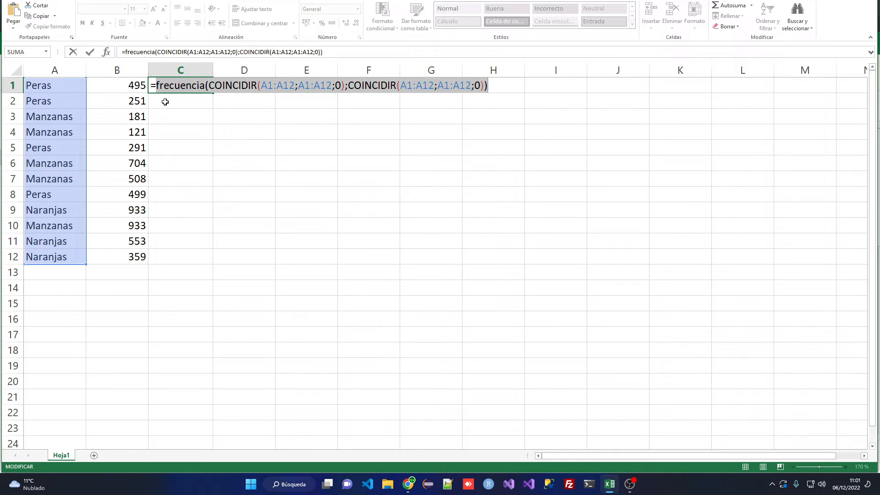
- Wrap the C1 FRECUENCIA formula in a SI function that tests for >0 and returns A1:A12 when true
click(157, 87)
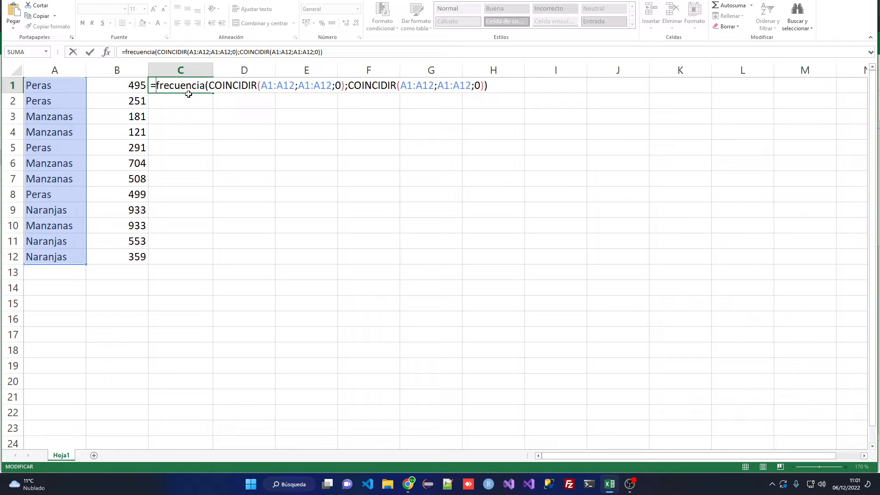
text(si()
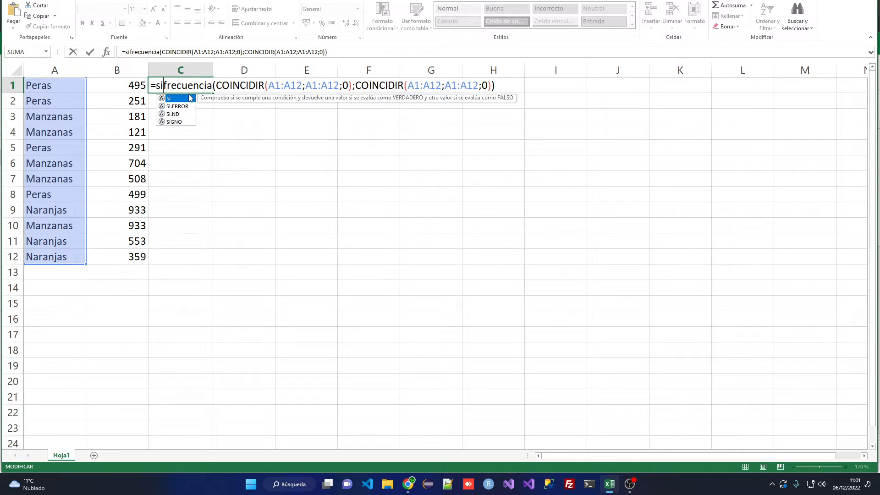
click(504, 87)
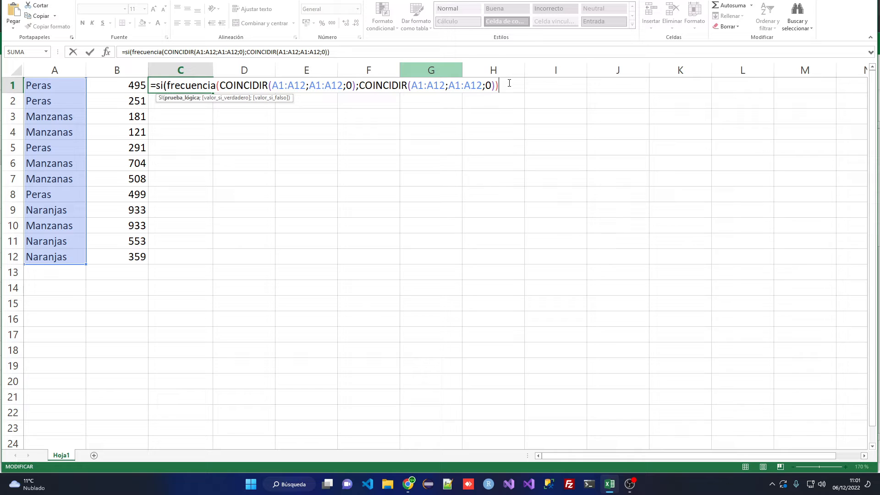
text(>;)
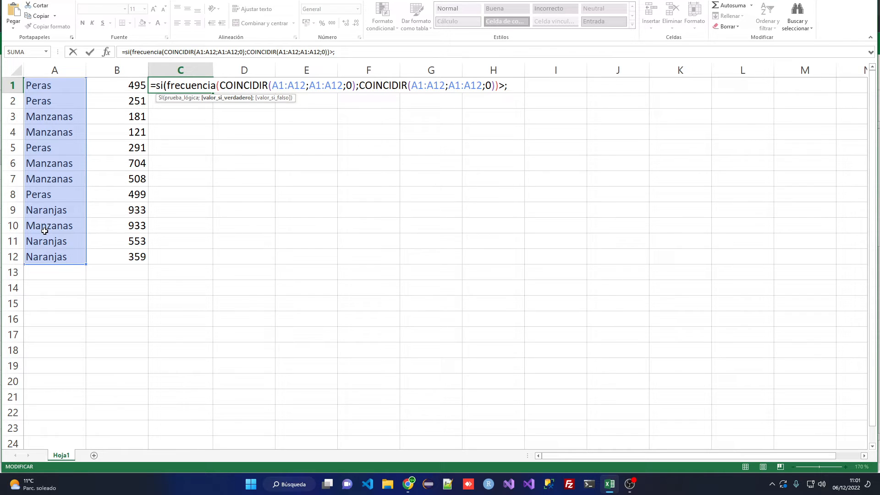
drag(41, 87, 49, 250)
text())
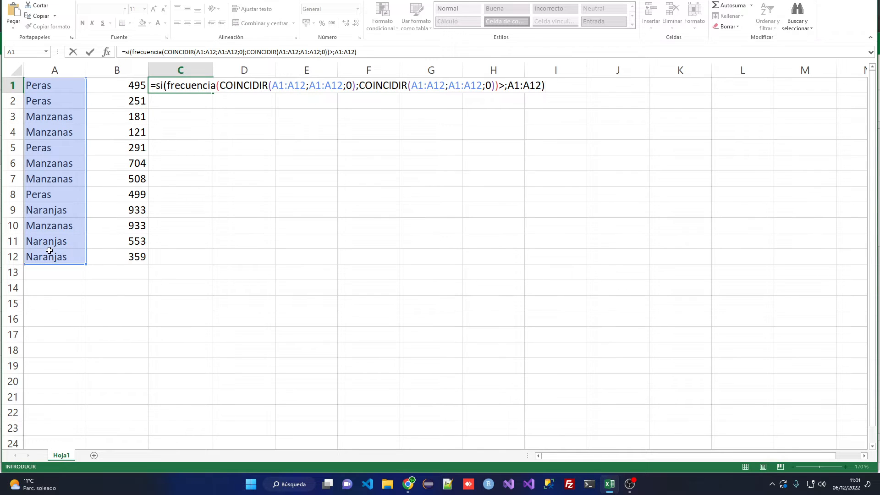
key(Return)
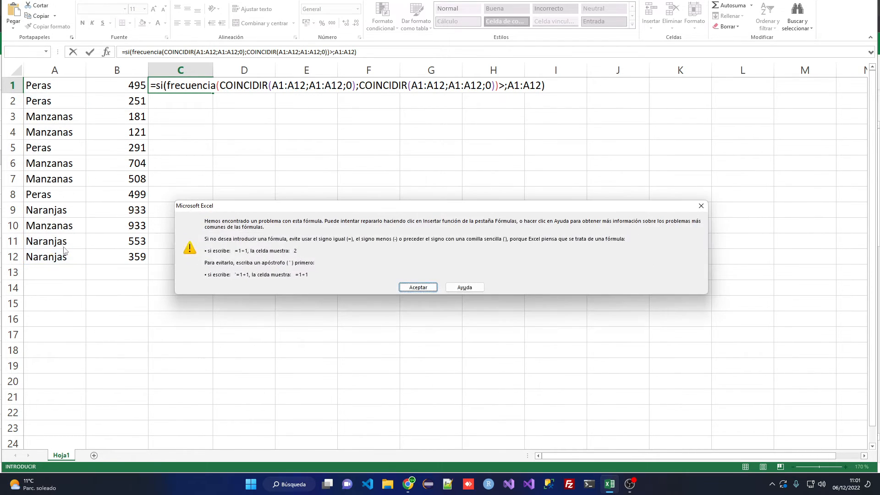
click(424, 287)
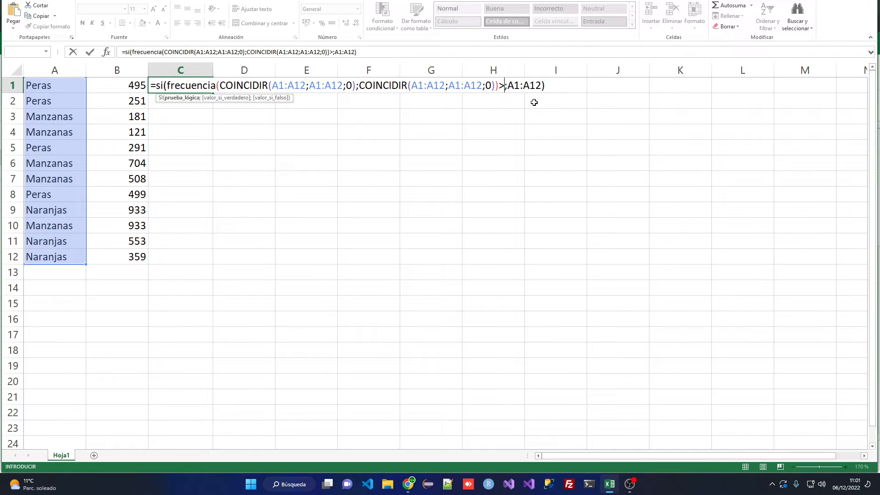
text(0)
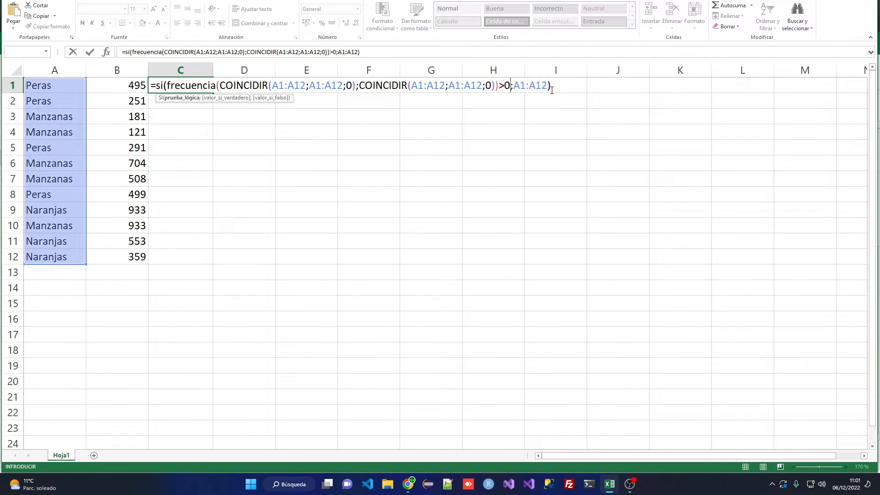
- Preview the array that the whole SI formula in C1 evaluates to, and restore the formula text
click(565, 83)
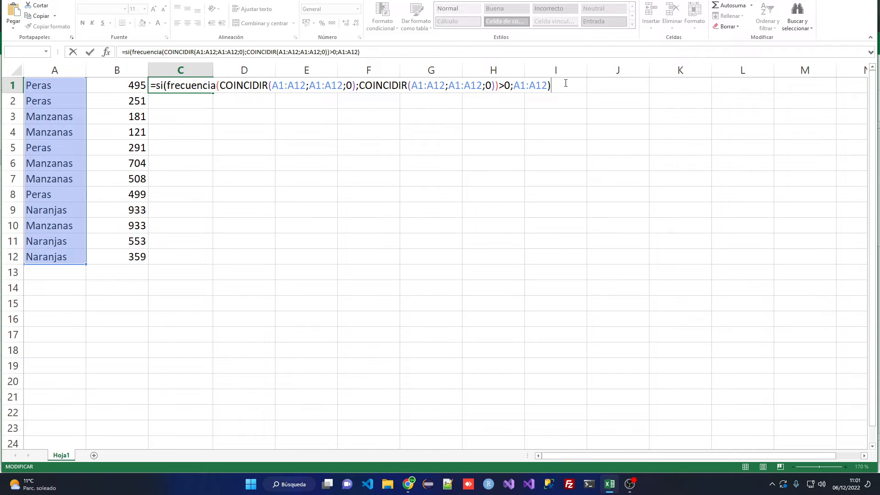
key(F9)
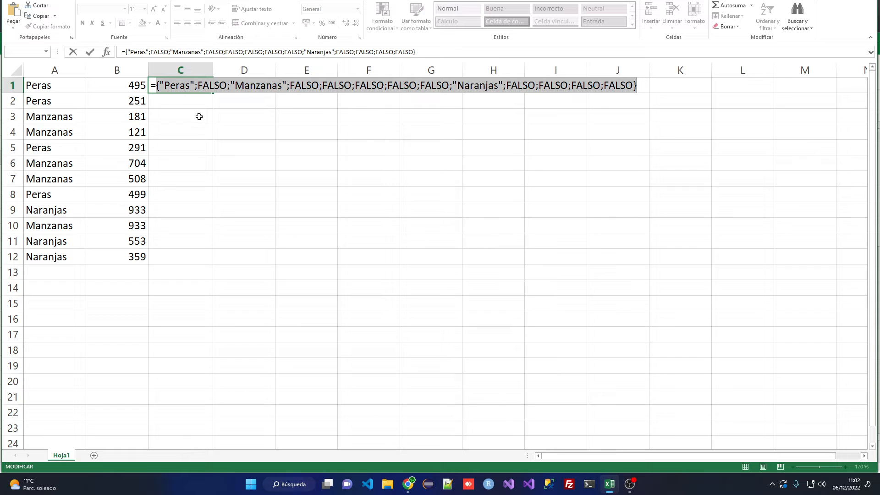
key(ctrl+z)
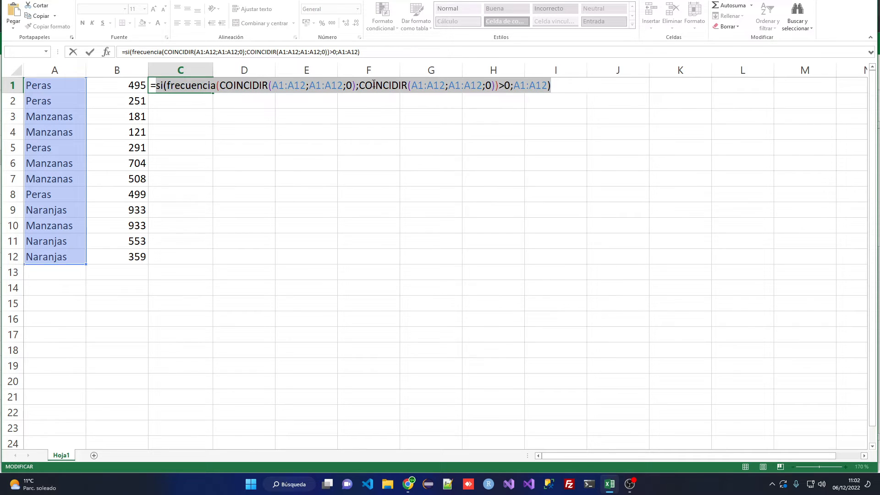
- Replace SI's true value with fila(indirecto("1:"&filas(A1:A12))), close the functions, and preview the evaluated array before restoring the formula
click(517, 85)
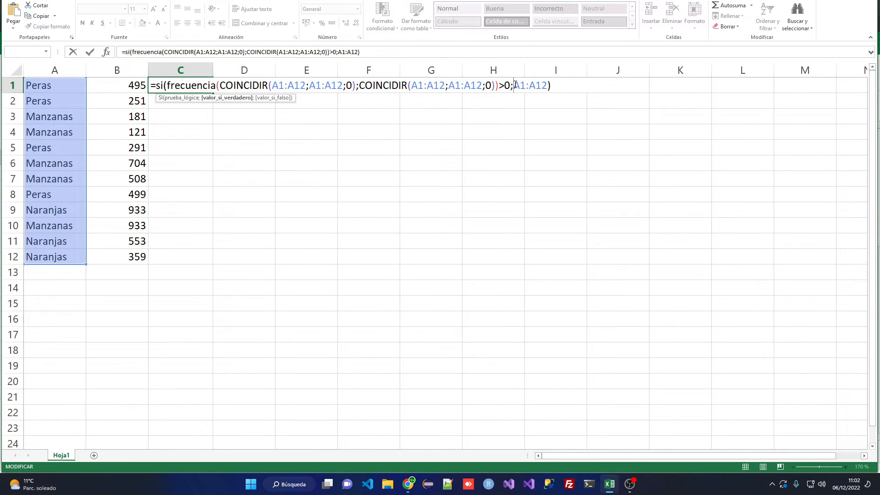
drag(514, 86, 548, 86)
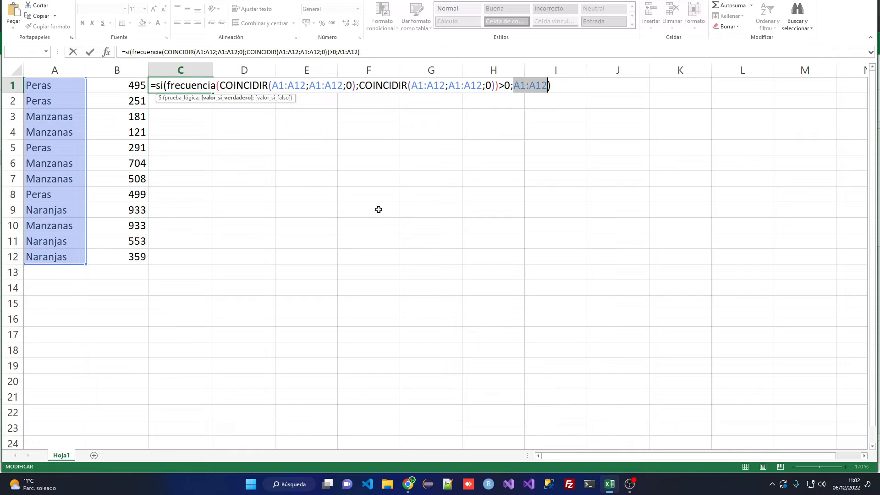
text(fi)
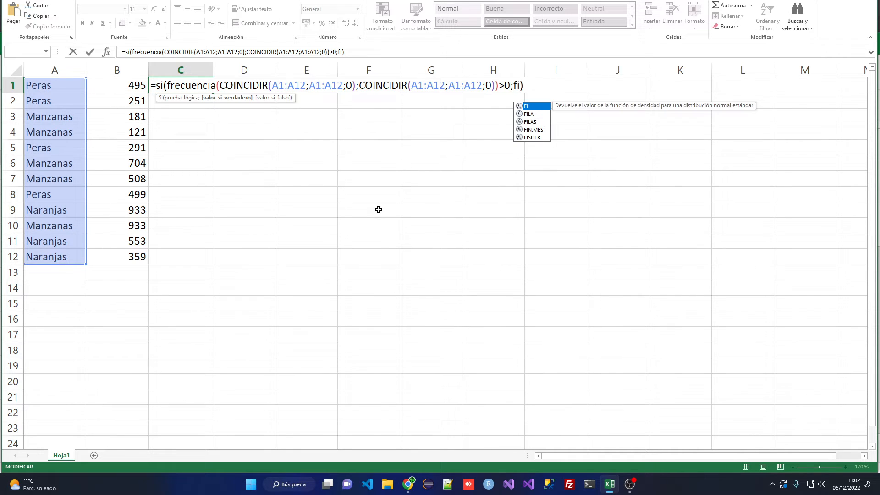
text(la()
text(indirecto(")
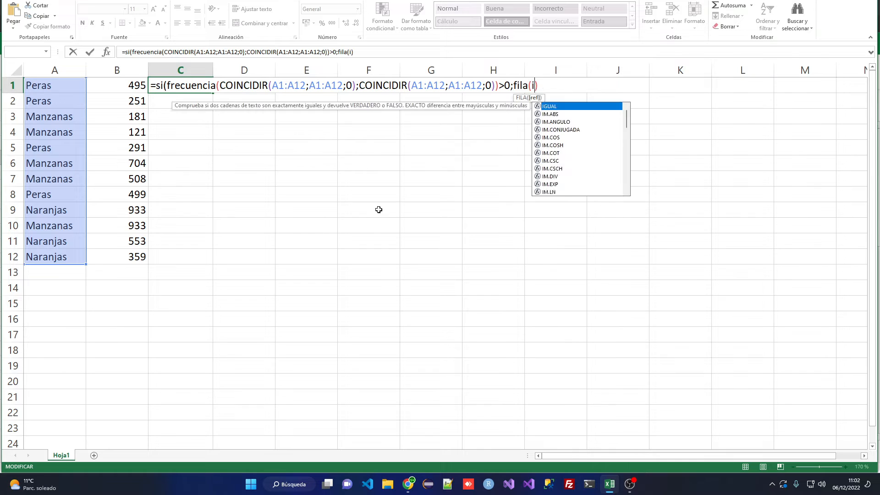
text(1)
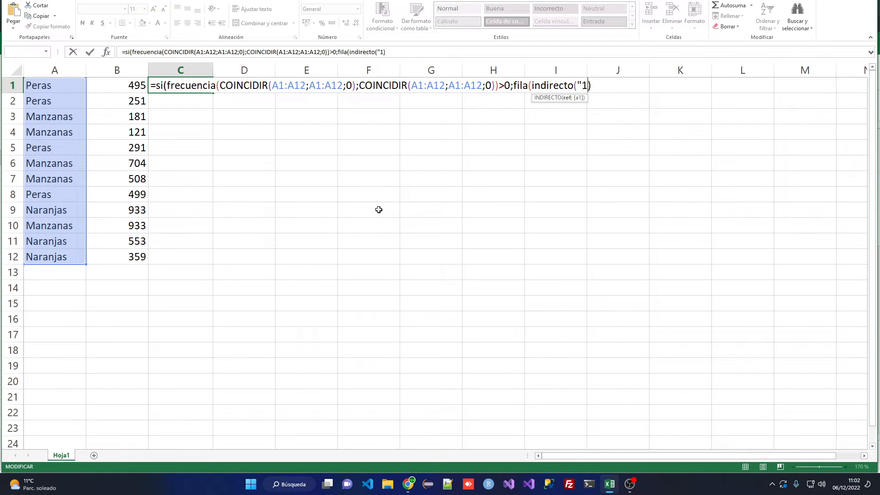
text(:"&filas()
drag(41, 87, 43, 258)
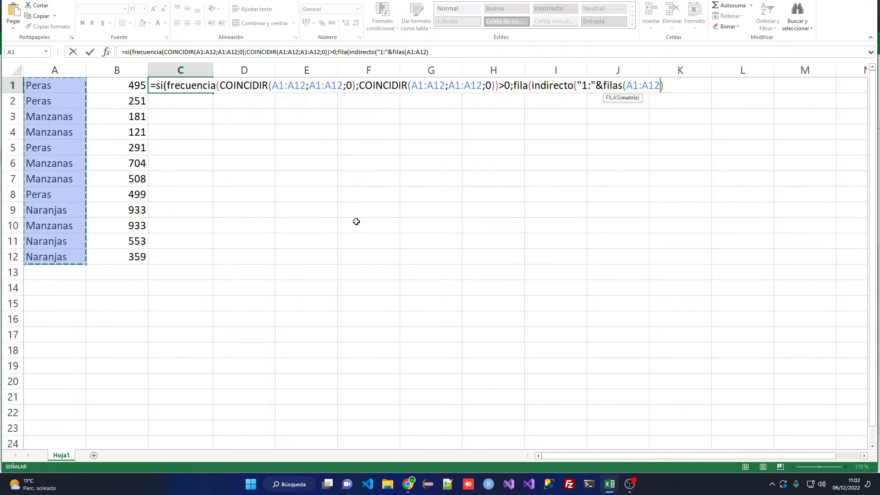
text())))
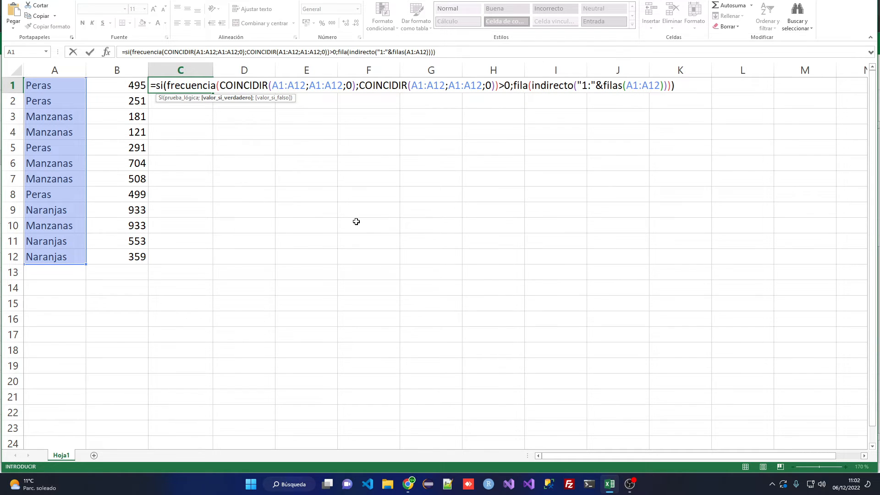
key(F9)
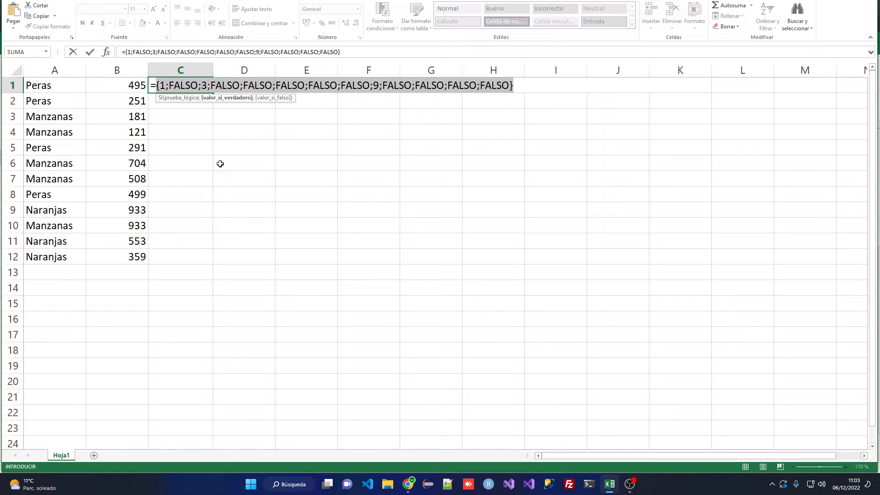
key(ctrl+z)
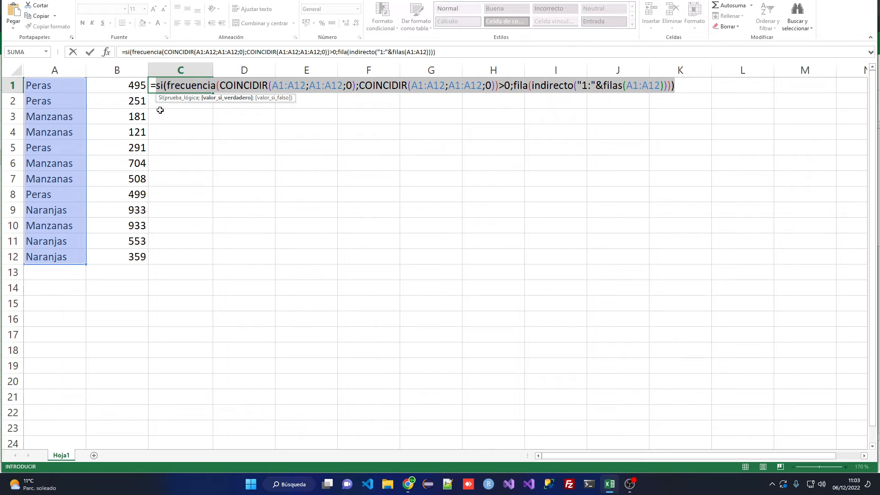
- Wrap the C1 formula in K.ESIMO.MENOR with filas(c1:c1) as its k argument
key(Home)
text(k.e)
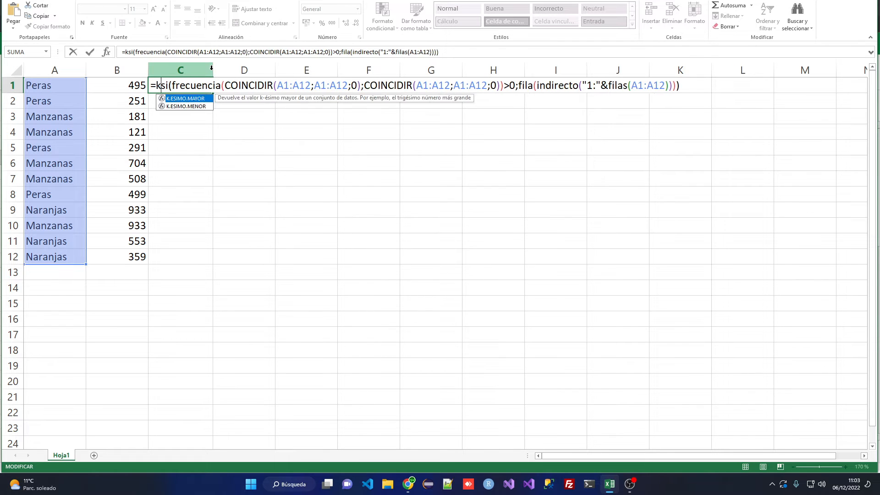
key(Down)
key(Tab)
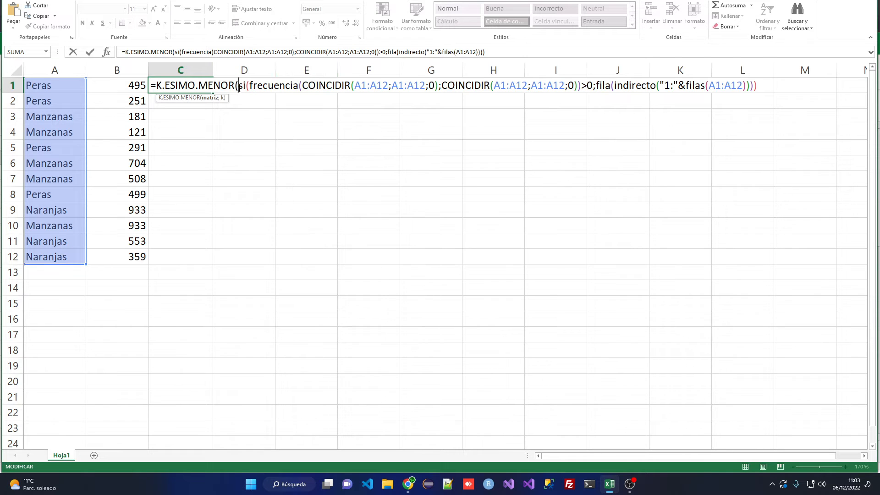
click(769, 87)
text(;filas()
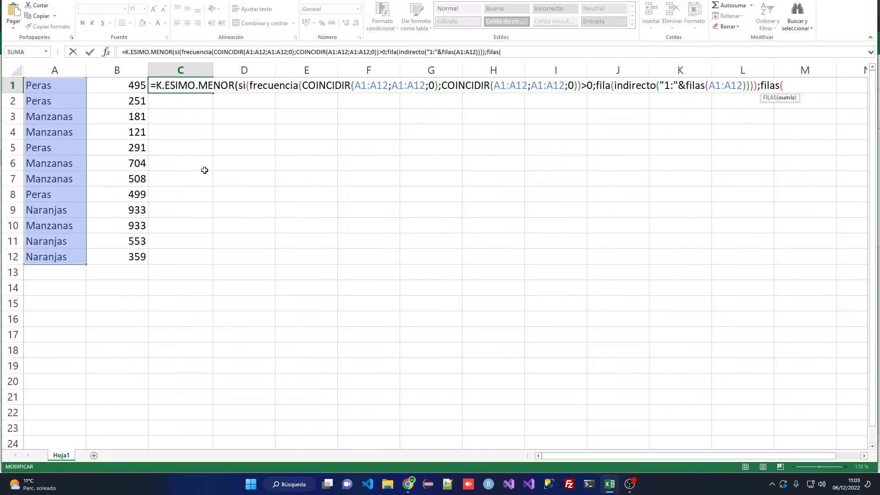
text(c1:c1)))
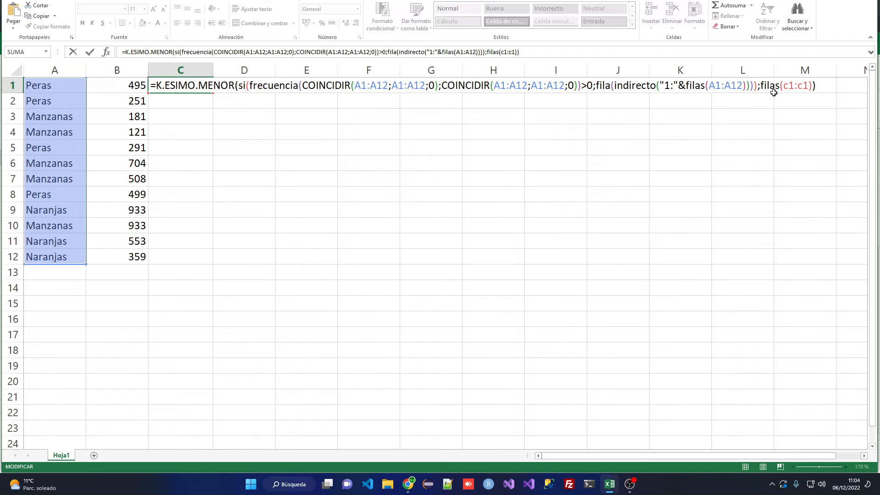
- Try fila(indirecto("1:"&filas(A1:A12))) as K.ESIMO.MENOR's k argument, previewing the evaluated array and restoring the formula text
double_click(788, 86)
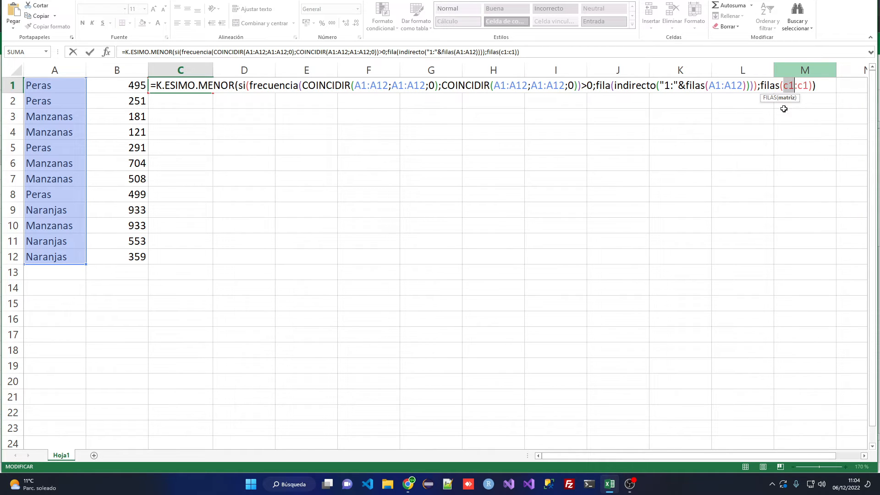
click(766, 85)
drag(766, 86, 812, 86)
key(BackSpace)
text(filas)
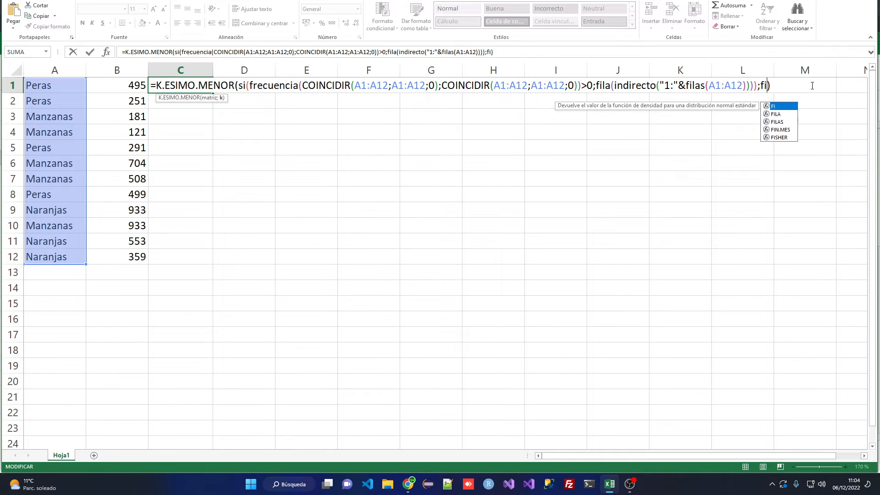
key(BackSpace)
text((indirecto()
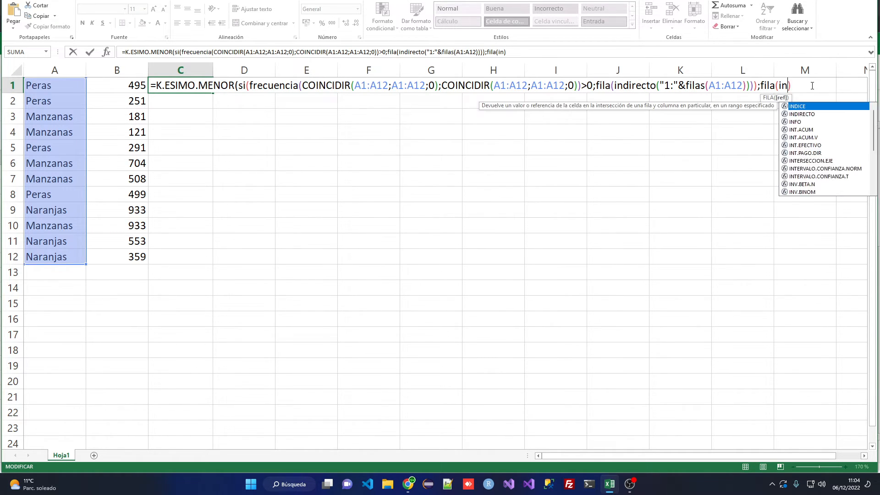
text("1:")
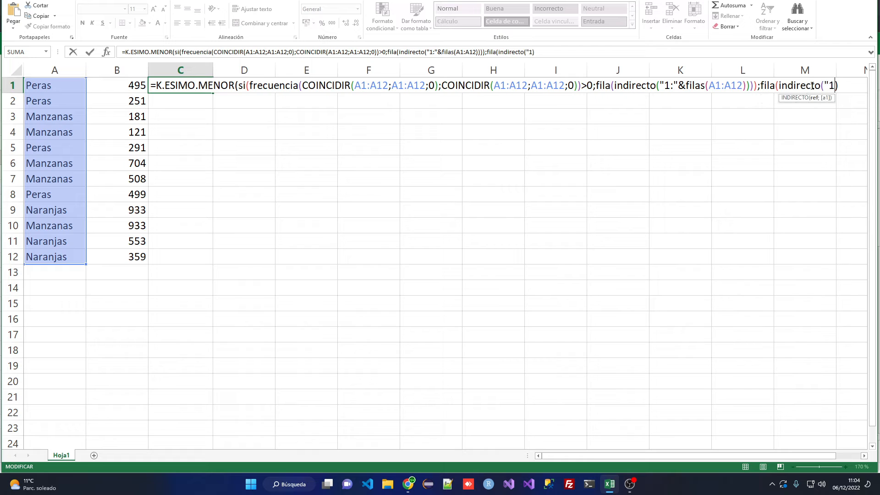
text(&filas()
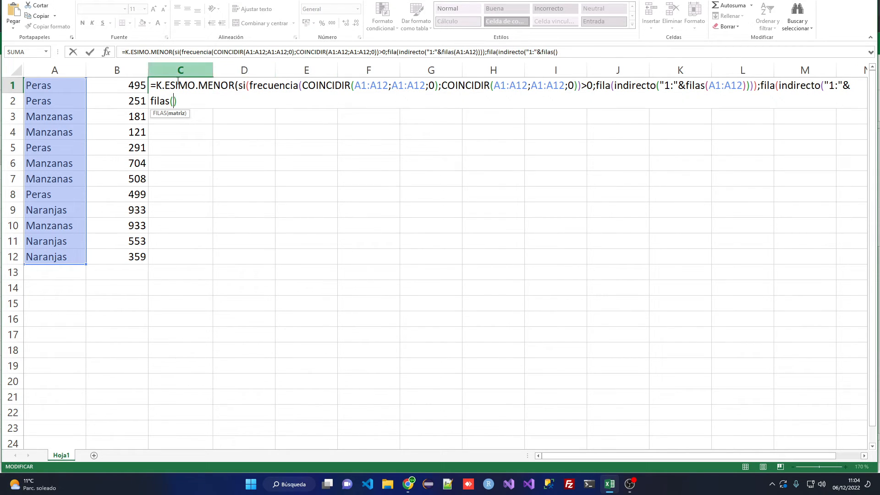
drag(59, 89, 48, 260)
text())
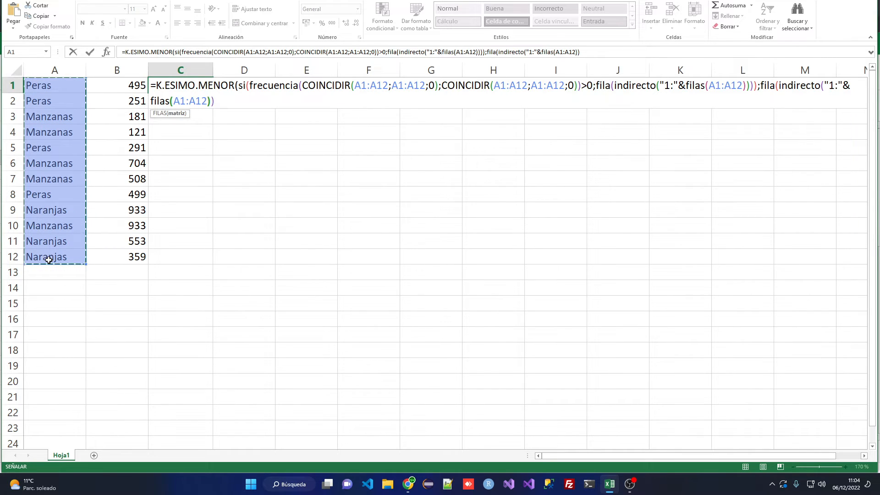
text())))
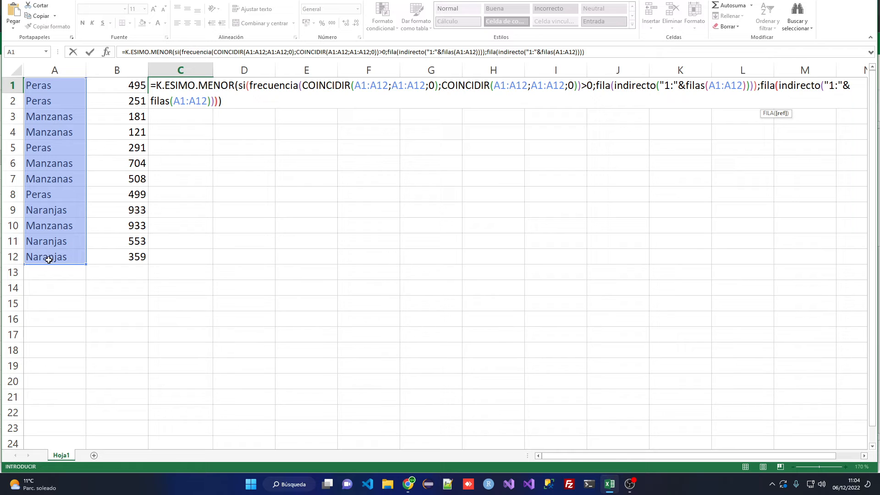
text())
key(F9)
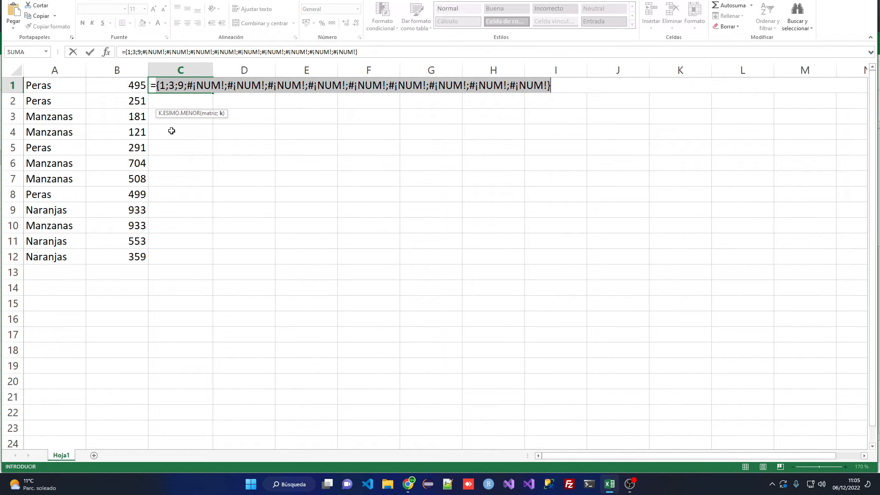
key(ctrl+z)
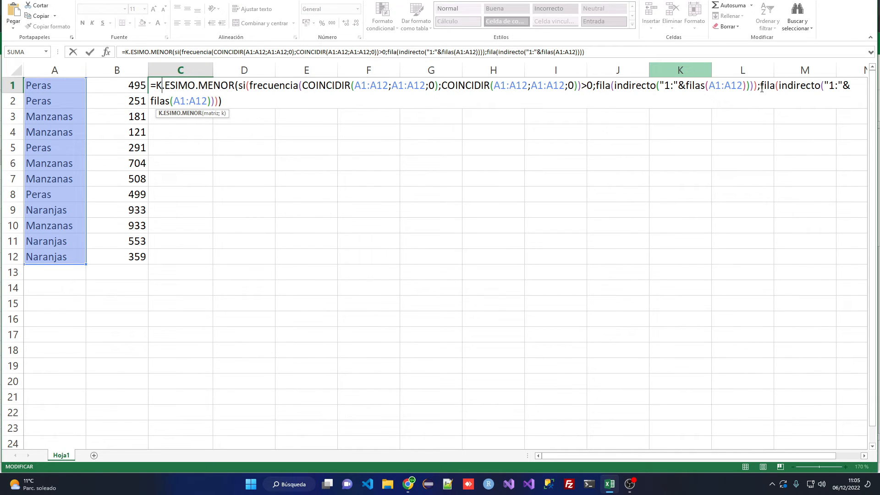
- Replace K.ESIMO.MENOR's k argument with filas(c1:c1) and make its first reference absolute as $C$1
drag(762, 88, 439, 107)
drag(215, 111, 218, 102)
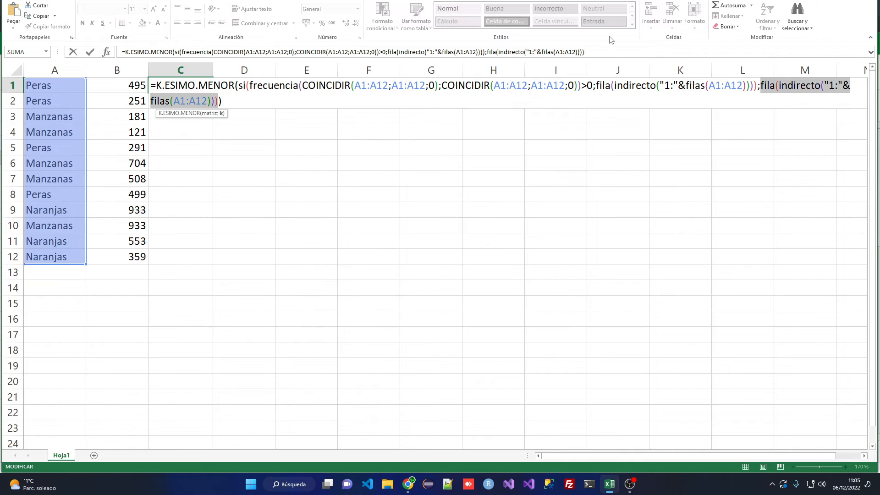
click(765, 89)
drag(759, 88, 221, 100)
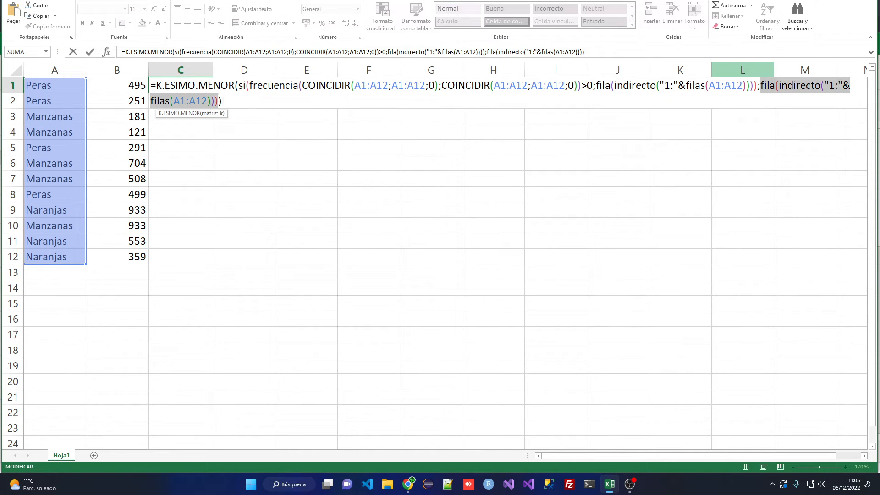
key(BackSpace)
text(fila)
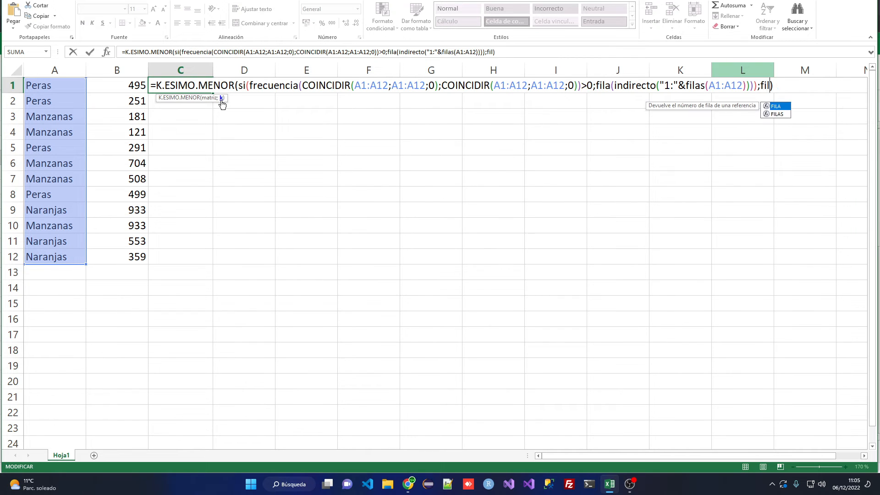
text(s()
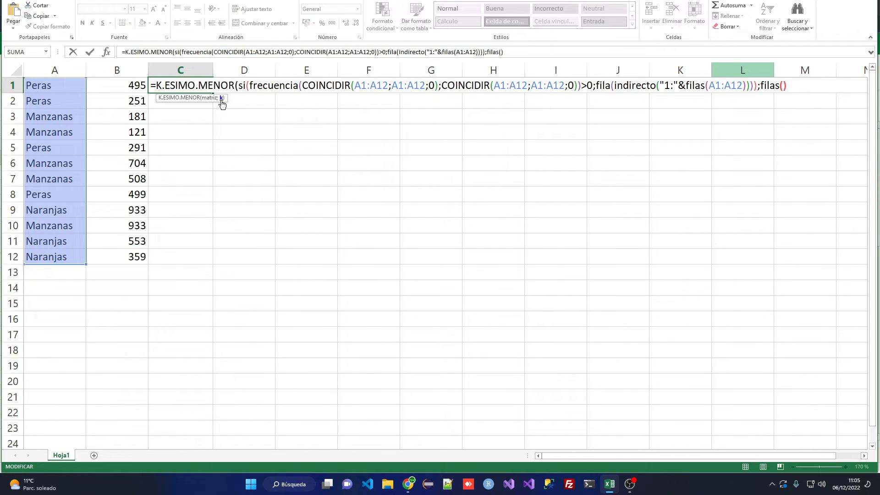
text(c1:)
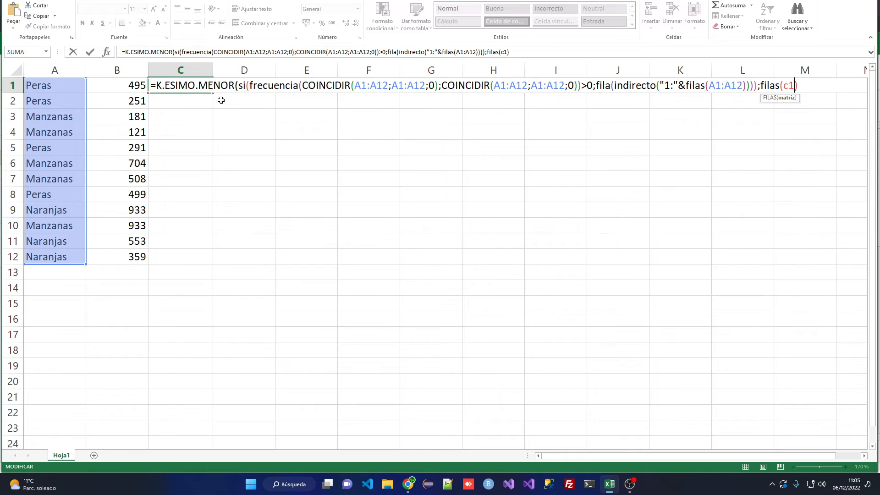
text(c1))
key(F4)
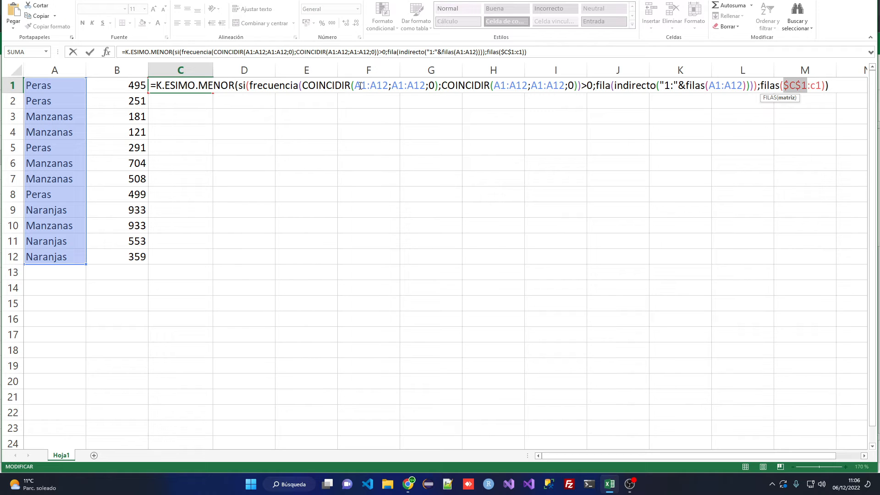
- Make the A1:A12 references in both COINCIDIR functions absolute as $A$1:$A$12, and preview the result of the whole formula
drag(357, 86, 451, 87)
key(F4)
key(F4)
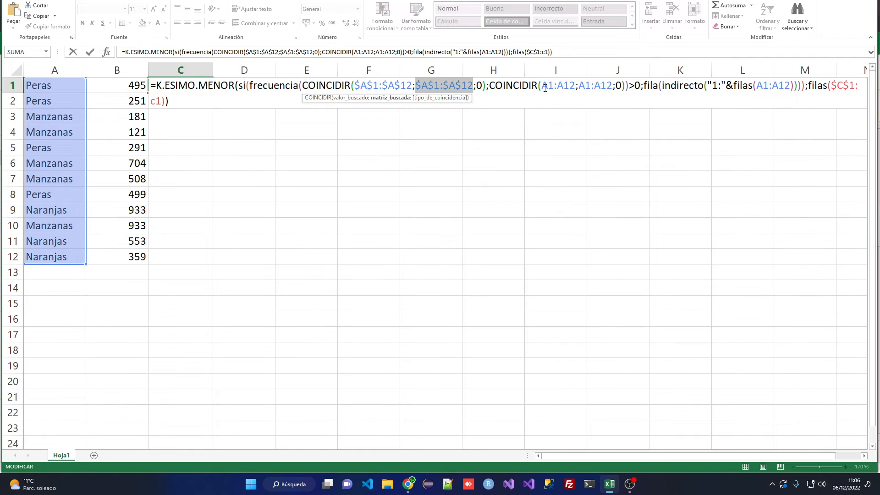
drag(542, 86, 638, 86)
key(F4)
key(F4)
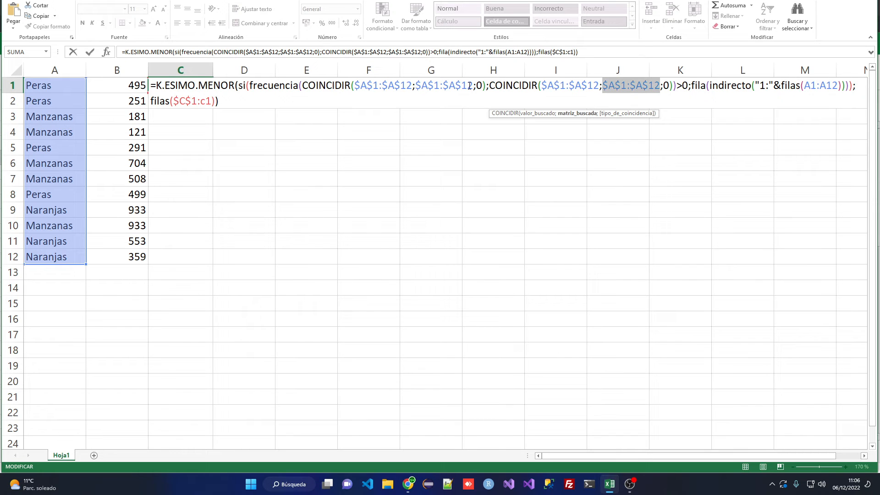
click(295, 102)
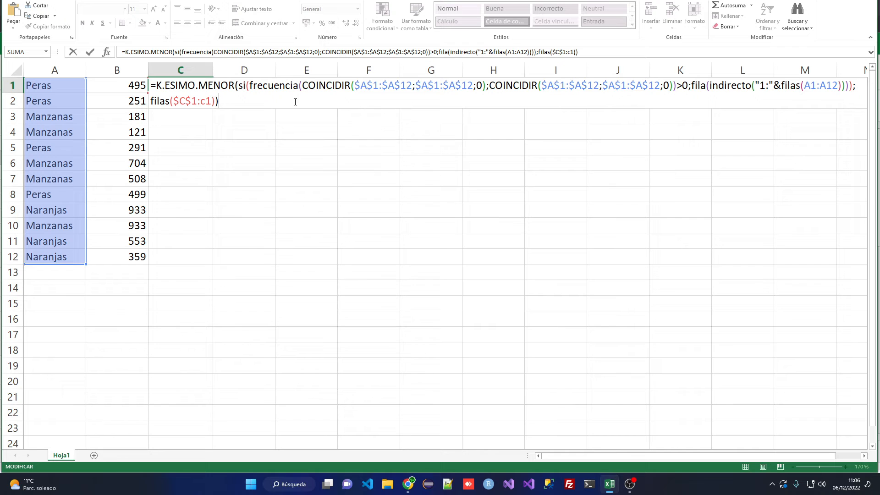
key(F9)
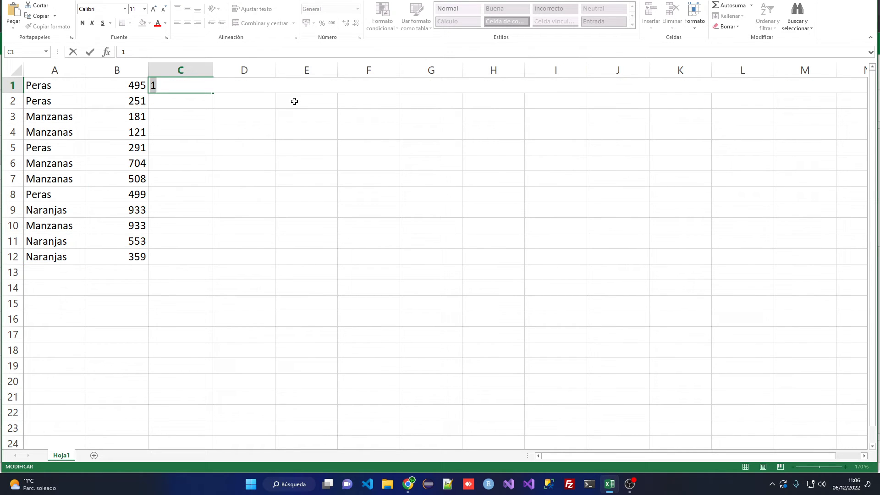
- Restore the C1 formula text and wrap it in INDICE over A1:A12 with column number 1, entering it as an array formula
key(ctrl+z)
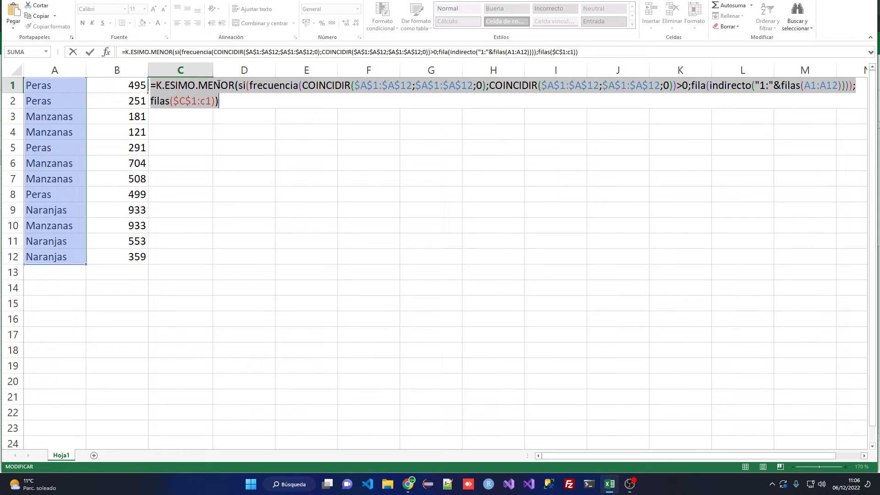
key(Left)
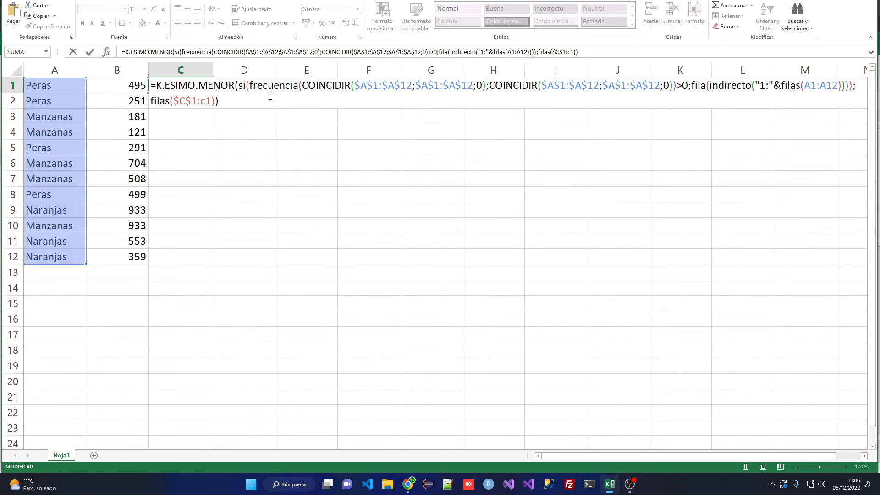
text(indice()
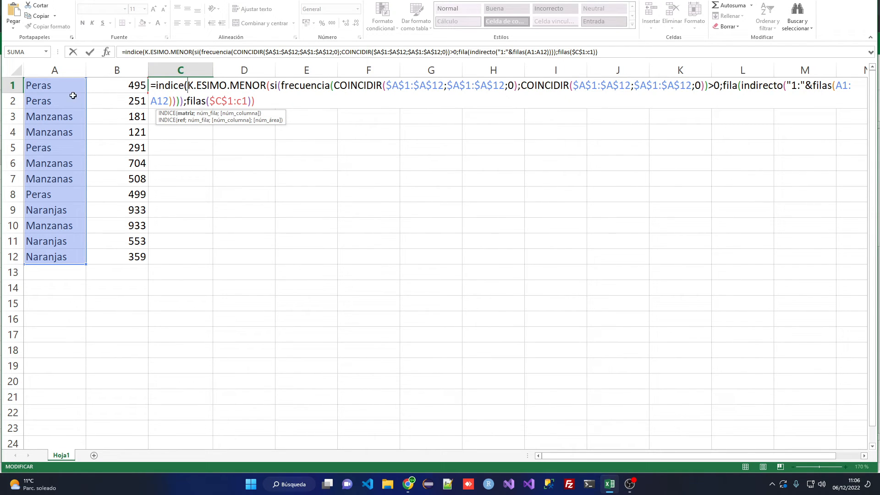
drag(71, 86, 71, 259)
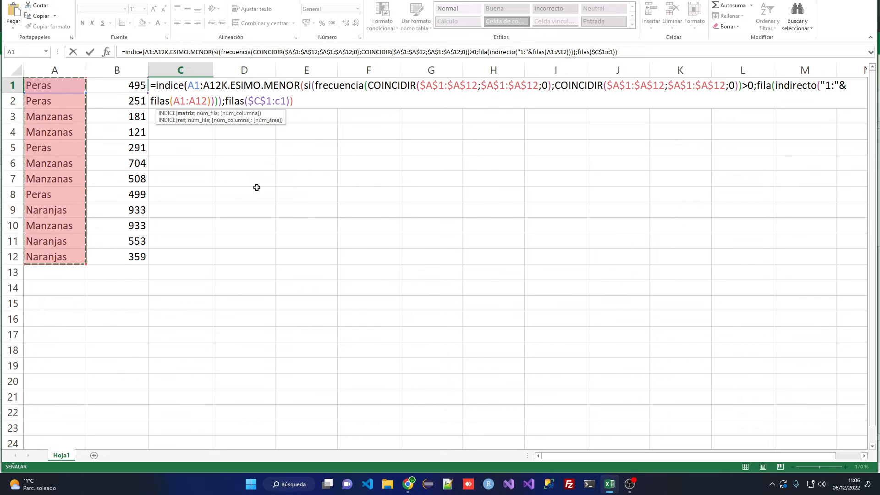
text(;)
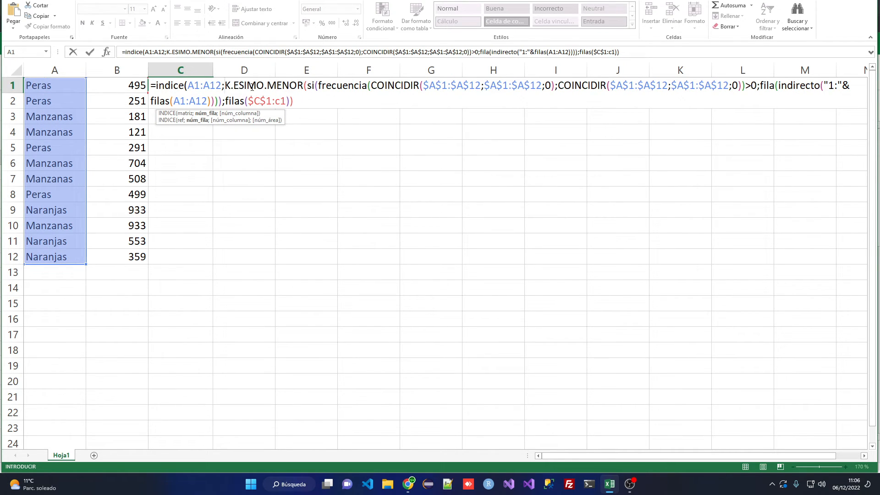
click(301, 100)
text(;)
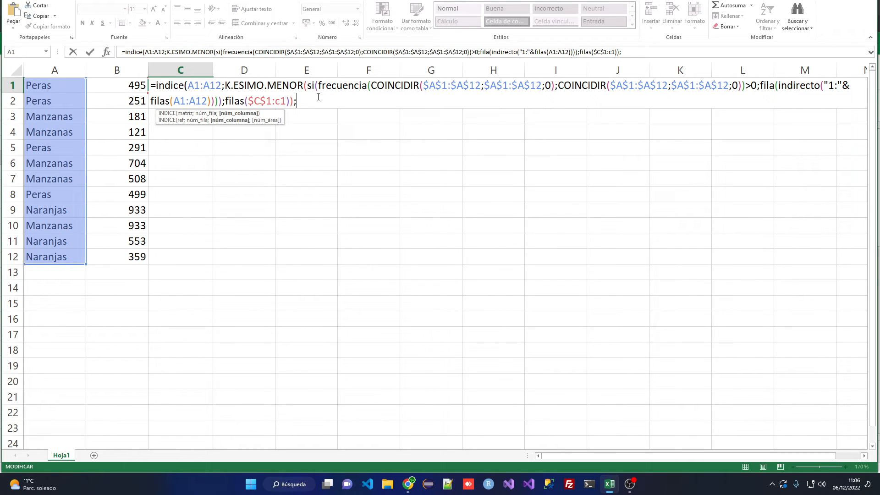
text(1))
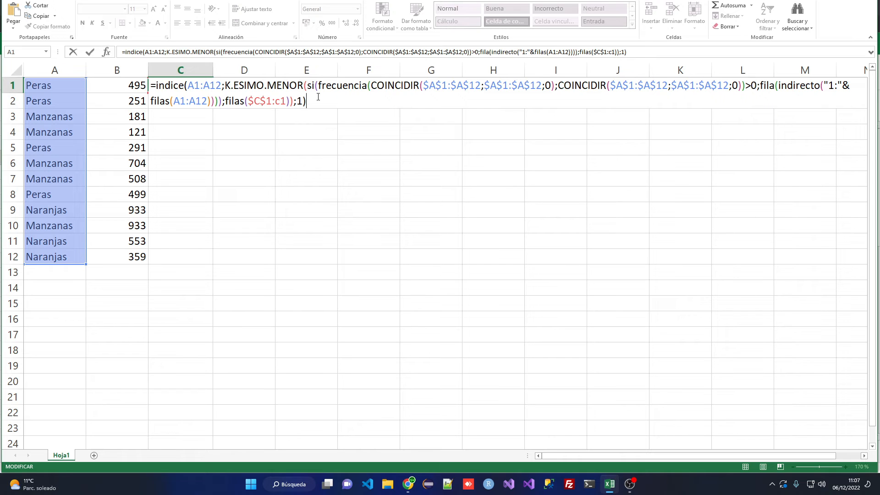
key(ctrl+shift+Return)
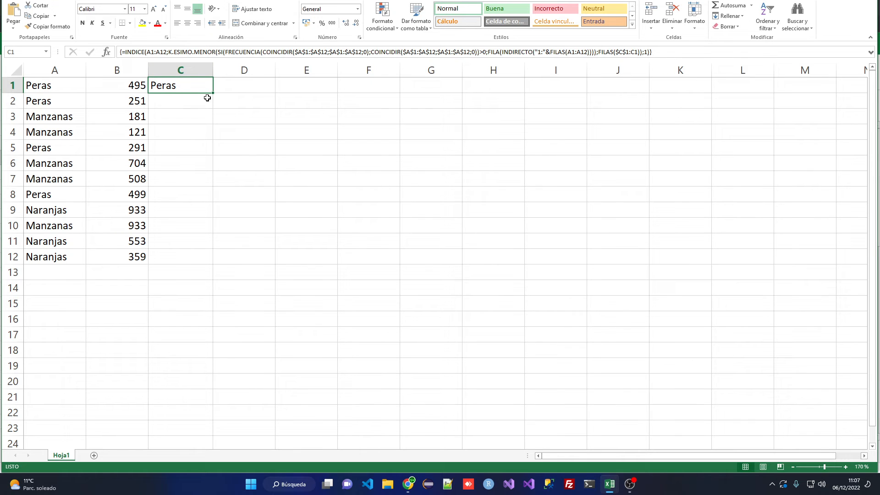
- Fill the INDICE array formula from C1 down to C4 and clear cell C4
drag(212, 98, 213, 154)
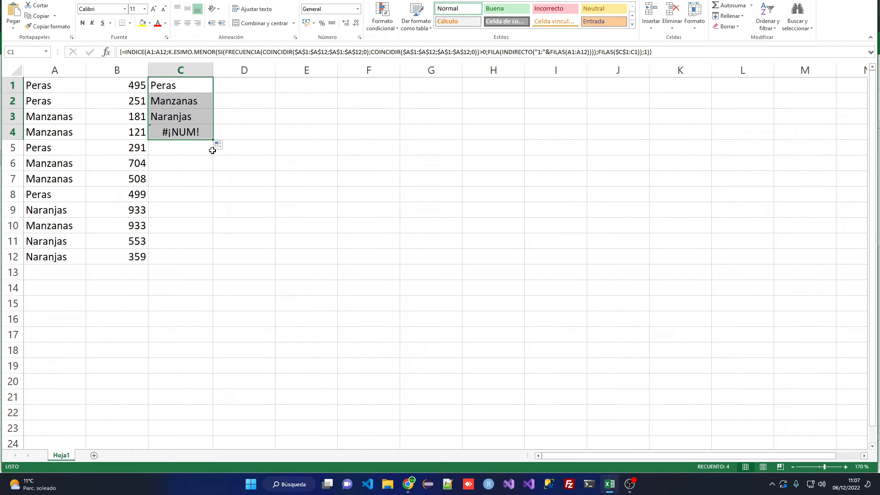
click(194, 135)
key(Delete)
- Review the cells of the extracted fruit list in column C, from C1 to C5
key(Up)
key(Up)
key(Up)
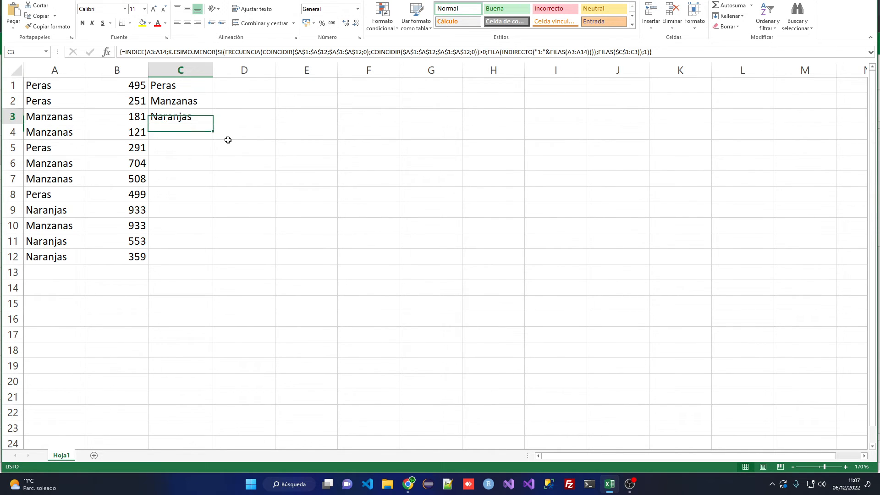
key(Down)
key(Down)
key(Down)
key(Up)
key(Down)
key(Down)
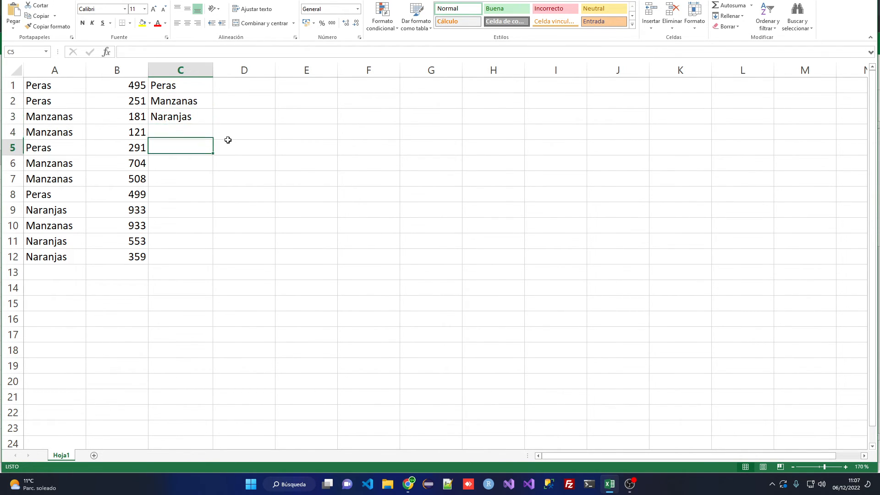
key(Up)
key(Up)
key(Up)
key(Up)
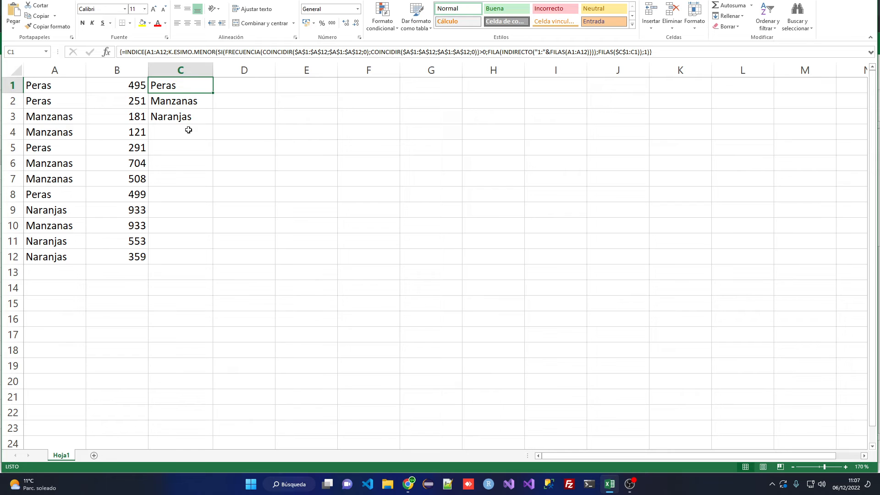
- Wrap the C1 formula in SI.ERROR with "" as the error value and enter it as an array formula
double_click(182, 85)
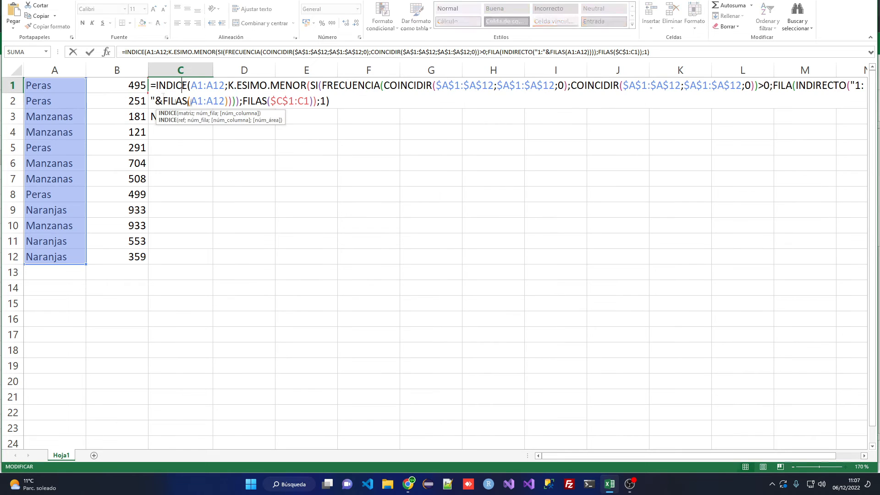
click(157, 86)
text(si)
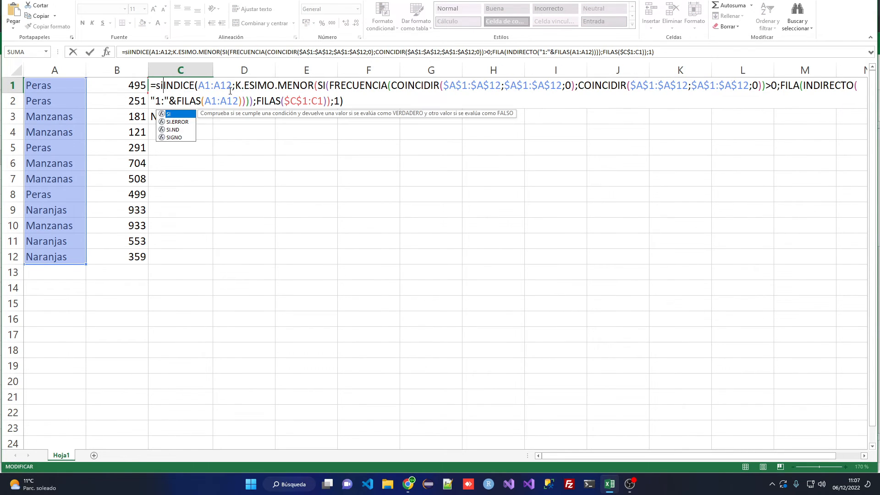
key(BackSpace)
text(i.error()
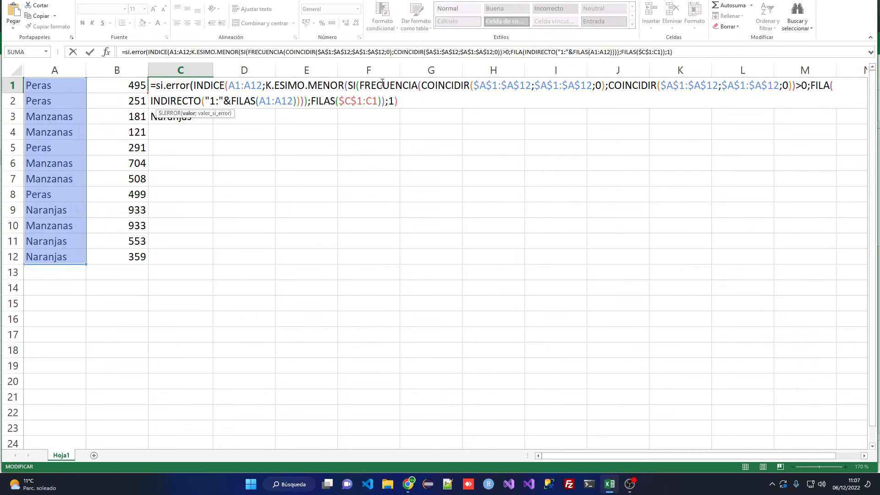
text(;""))
key(ctrl+shift+Return)
key(Up)
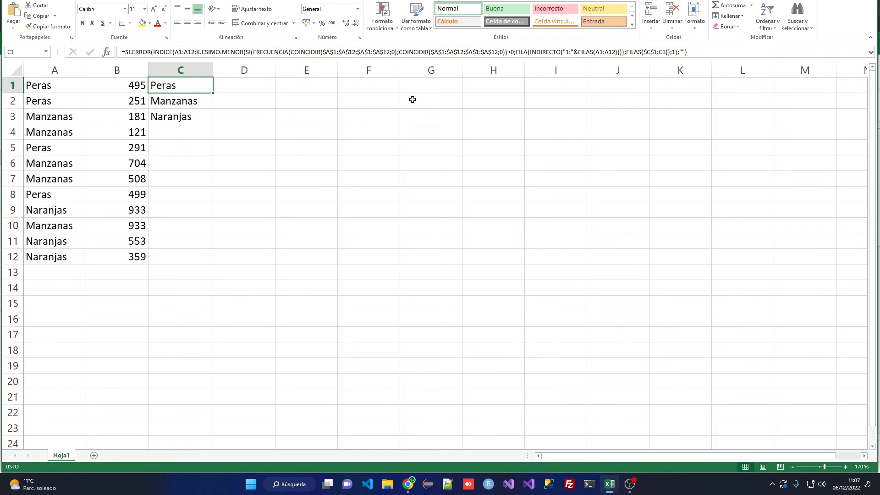
key(F2)
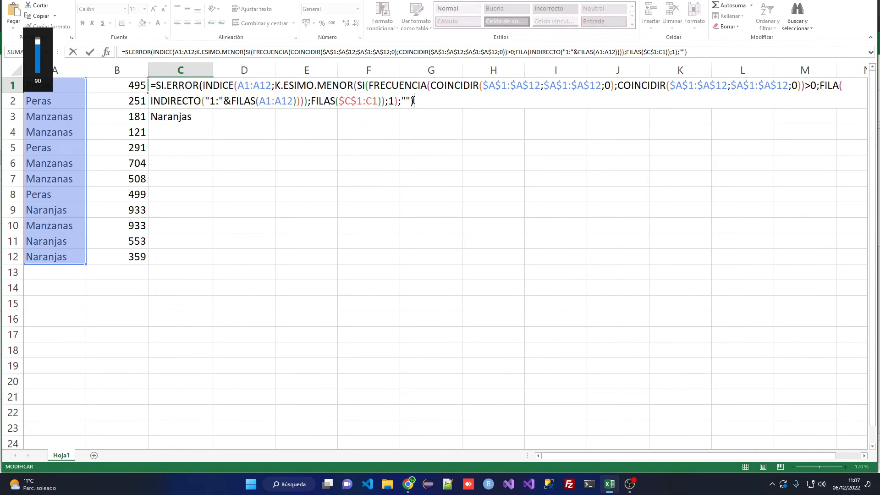
key(ctrl+shift+Return)
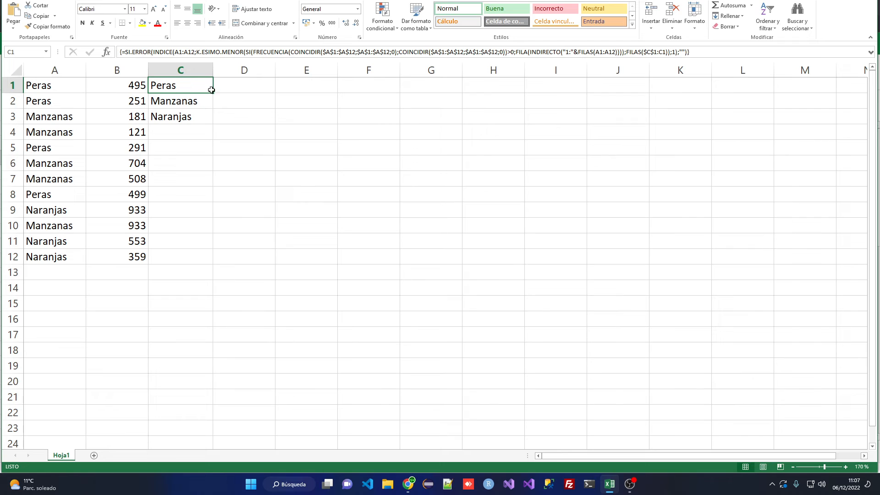
- Copy the SI.ERROR array formula from C1 down through C4, and empty C4 again
drag(212, 93, 209, 137)
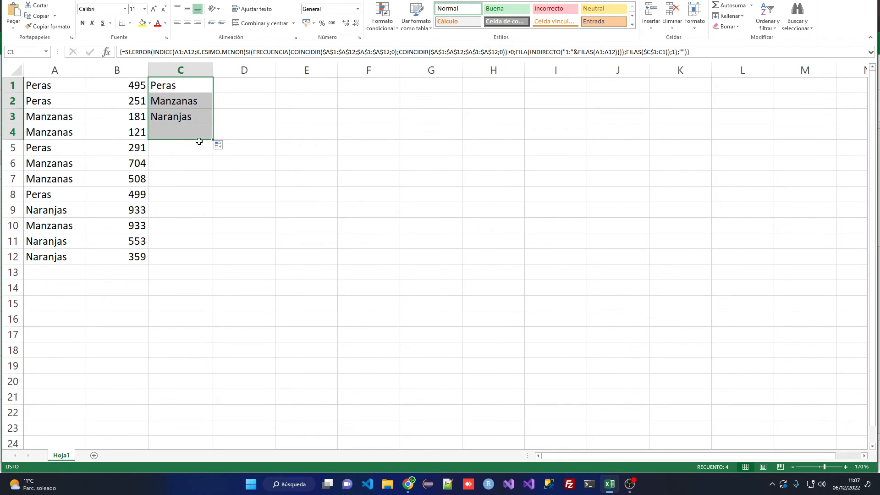
click(173, 130)
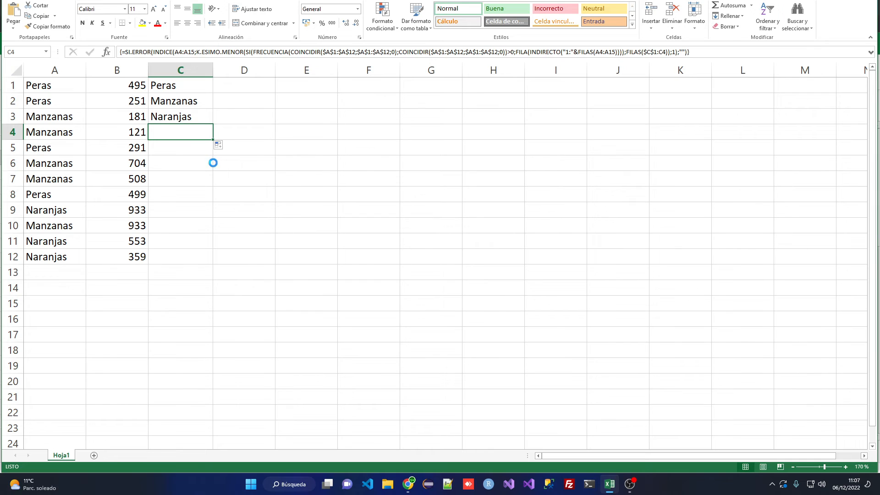
key(Delete)
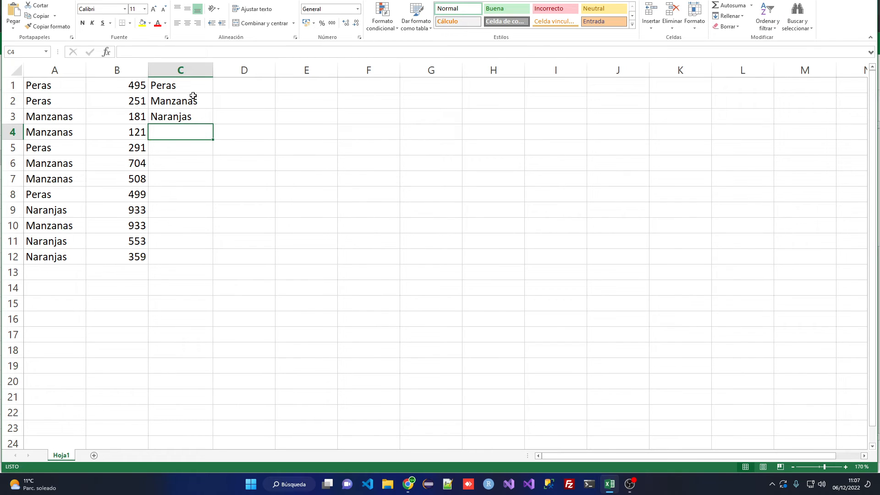
- Enter =SUMAR.SI(A1:A12;C1;B1:B12) in D1 to total the amounts of the fruit named in C1
click(230, 86)
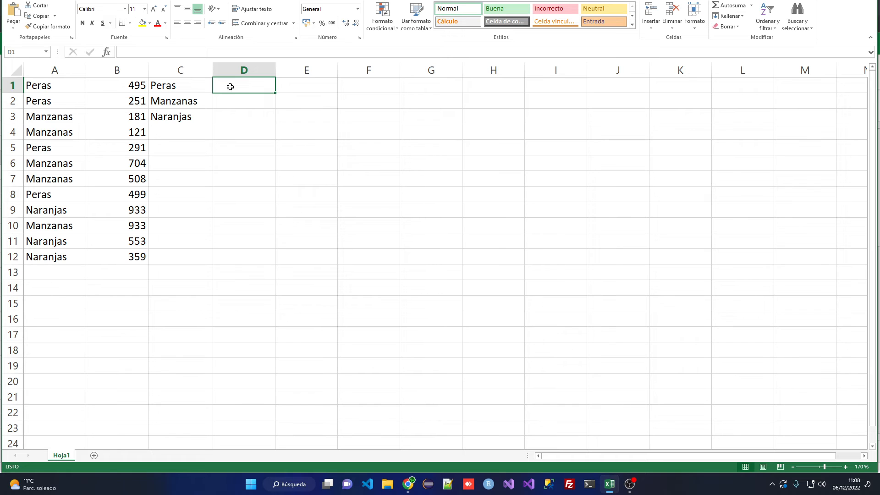
text(=sum)
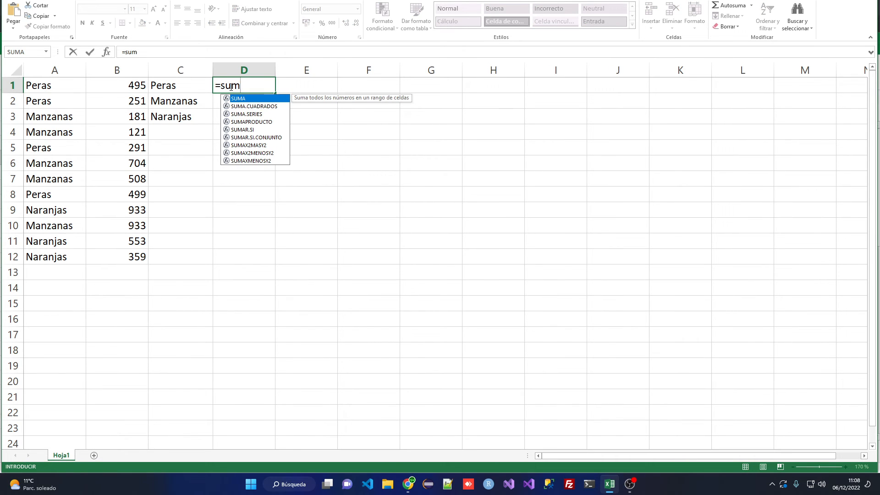
key(Down)
key(Down)
key(Down)
key(Down)
key(Tab)
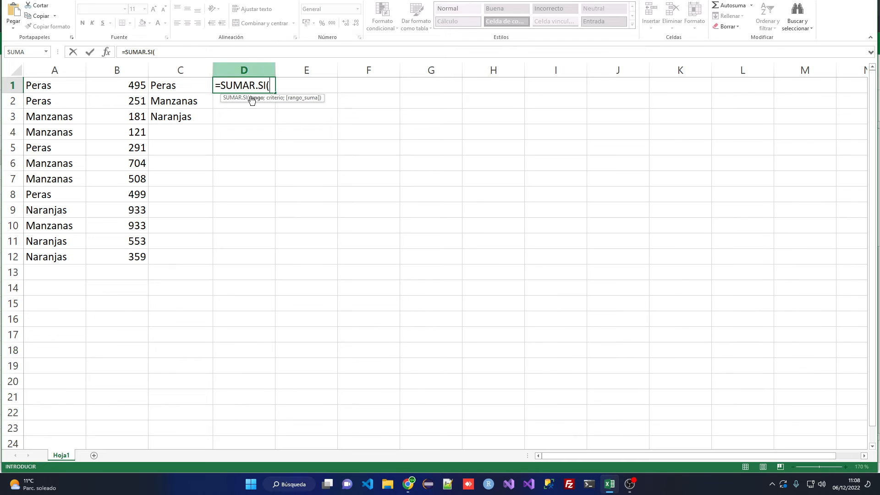
drag(62, 87, 60, 257)
text(;)
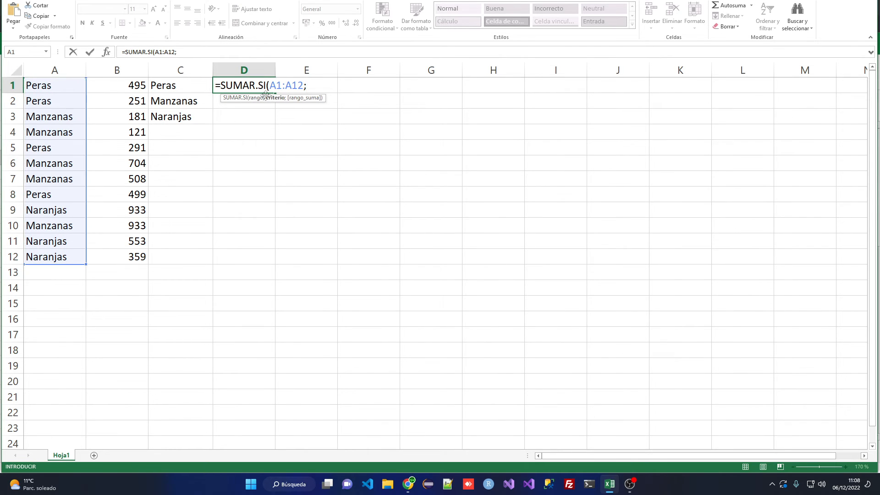
click(161, 87)
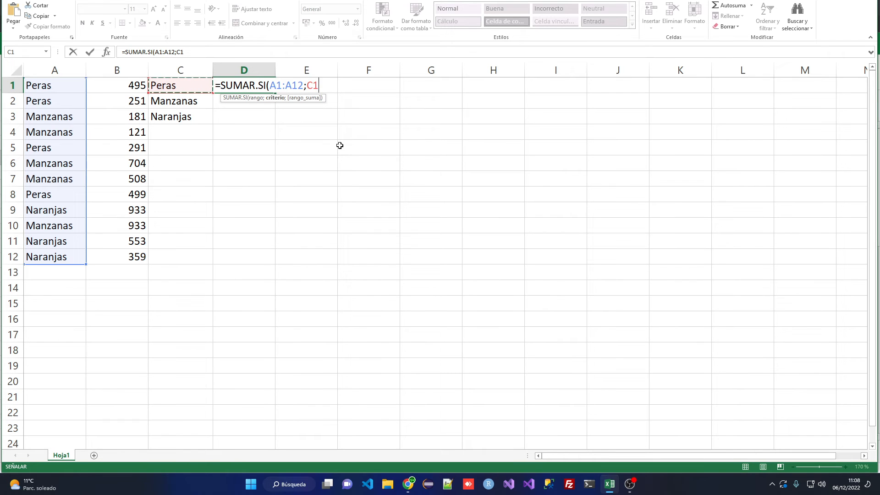
text(;)
drag(118, 83, 123, 256)
text())
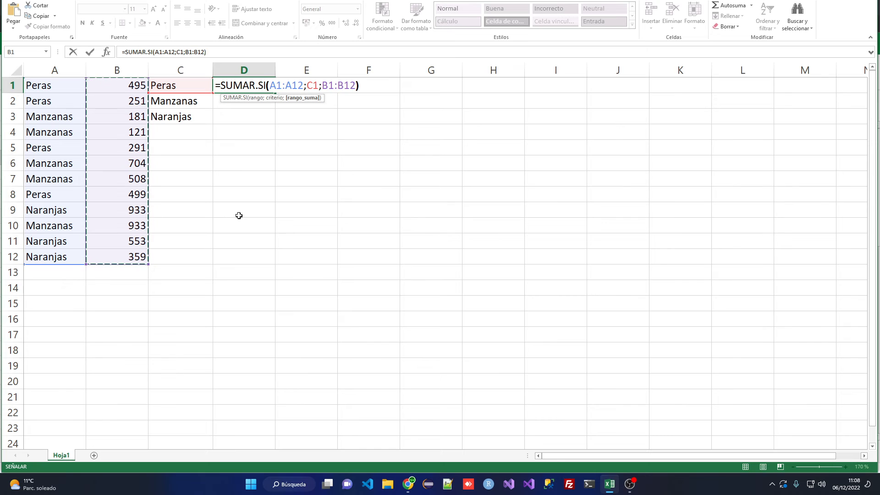
key(Return)
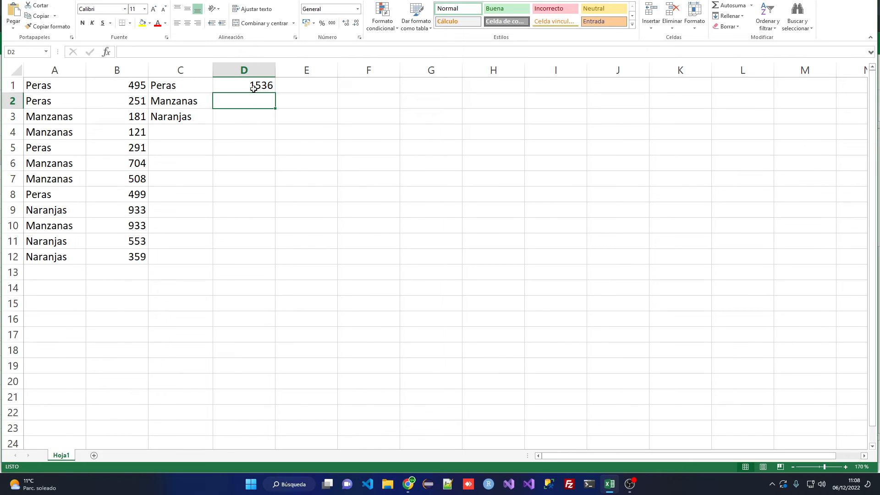
- Check the Peras total by selecting its amounts in B1:B2, B5 and B8 together
click(112, 87)
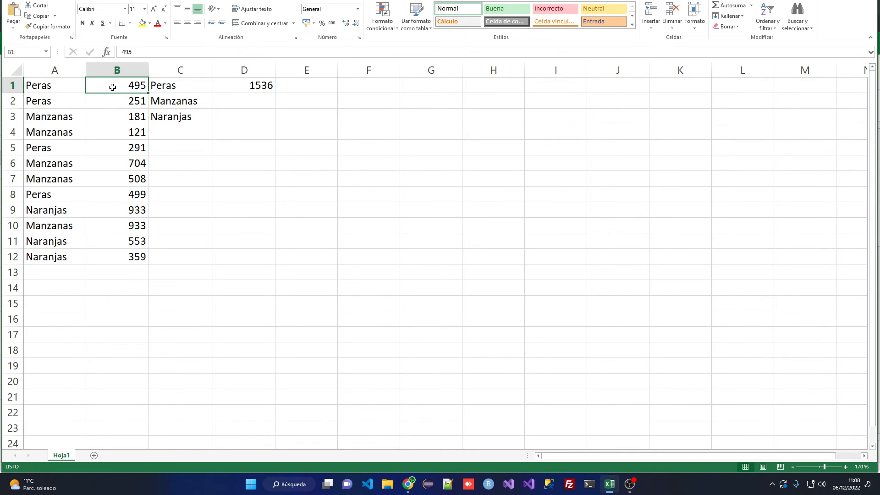
drag(113, 88, 112, 101)
ctrl+click(114, 145)
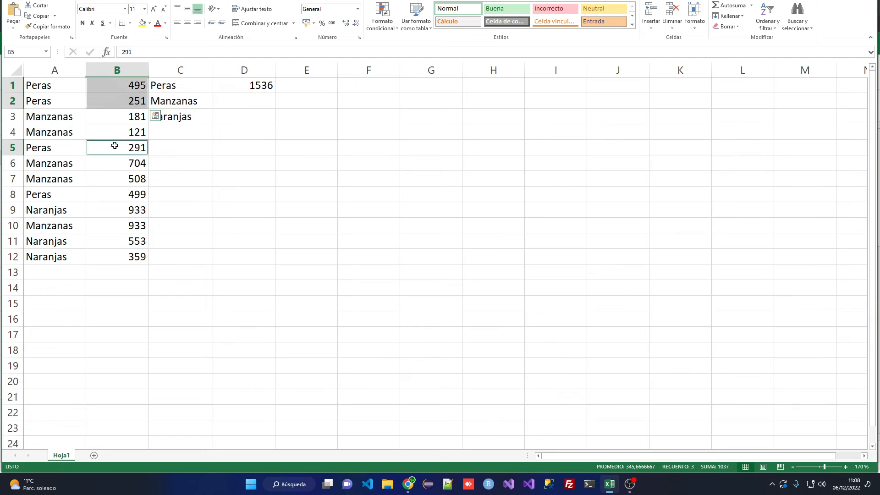
ctrl+click(123, 192)
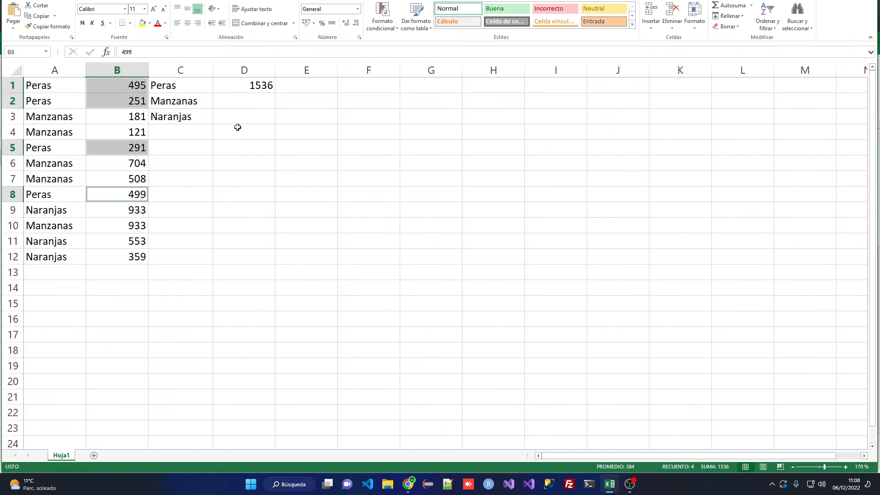
- Change the criterion of the SUMAR.SI formula in D1 to C1:C3 and enter it as an array formula
click(257, 86)
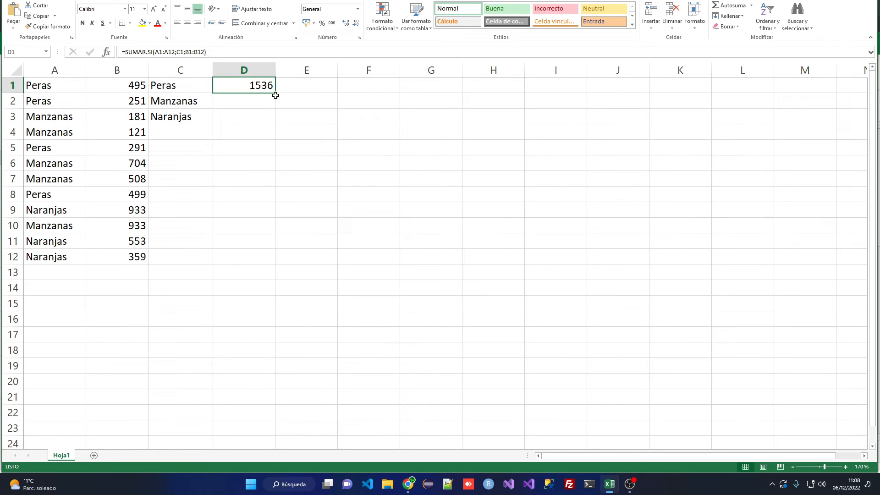
double_click(244, 88)
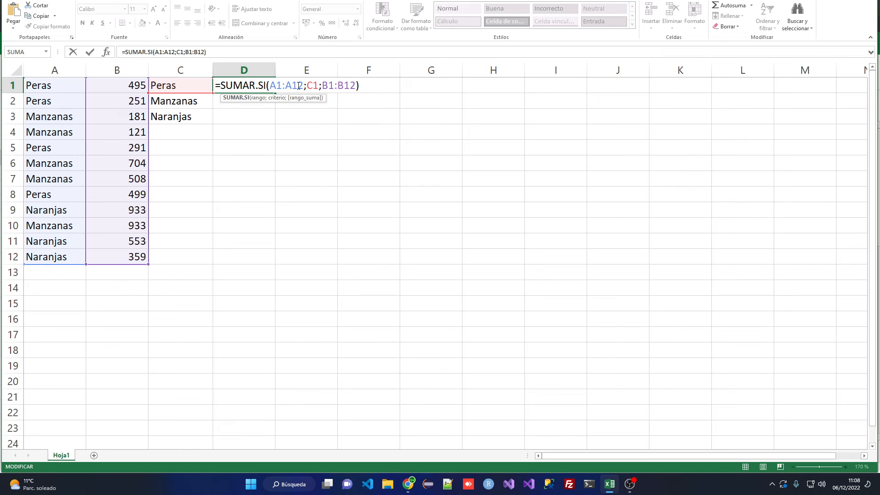
drag(307, 85, 319, 86)
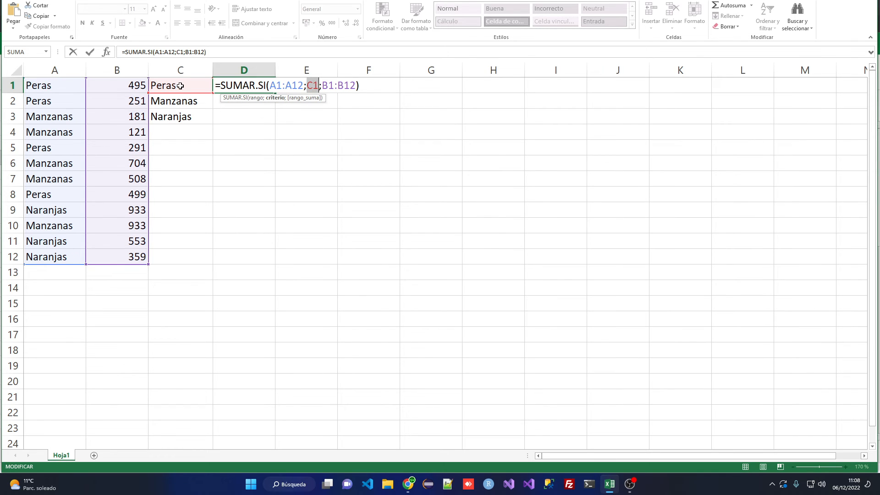
drag(179, 85, 180, 117)
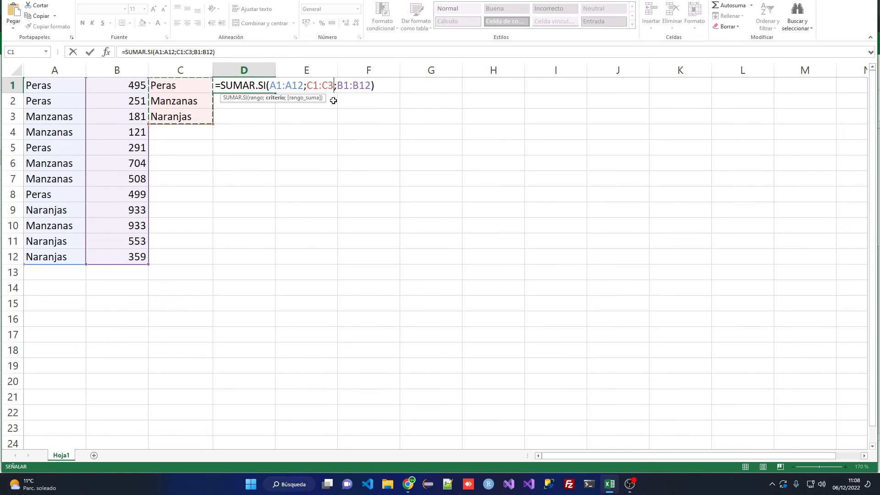
key(ctrl+shift+Return)
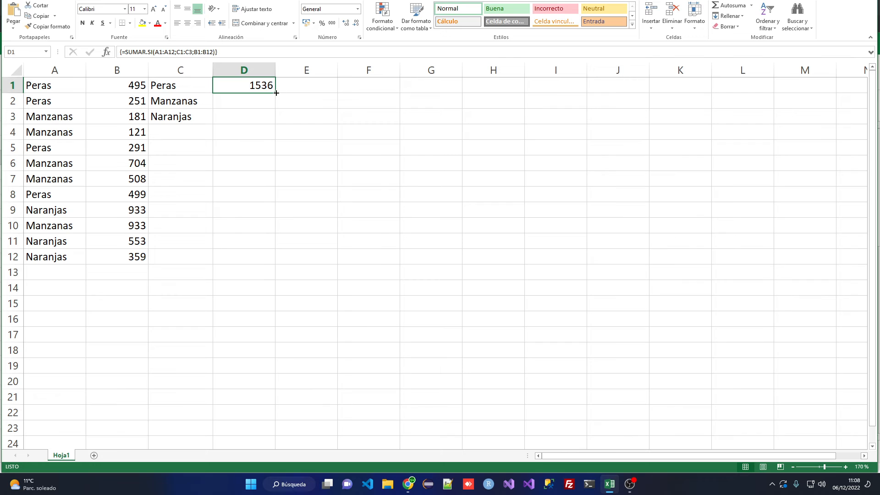
- Copy the SUMAR.SI array formula from D1 down through D3 and look over the filled cells
drag(275, 93, 275, 123)
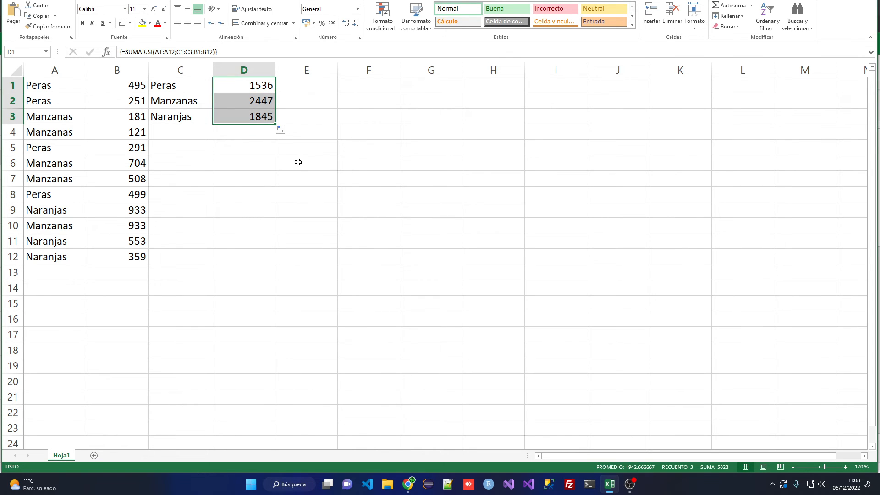
click(263, 95)
click(258, 90)
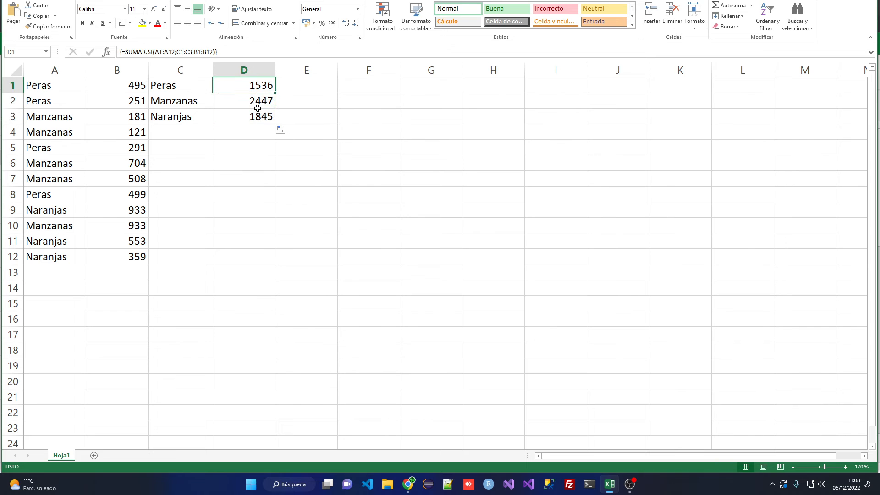
click(258, 116)
click(258, 88)
scroll(269, 84, down, 1)
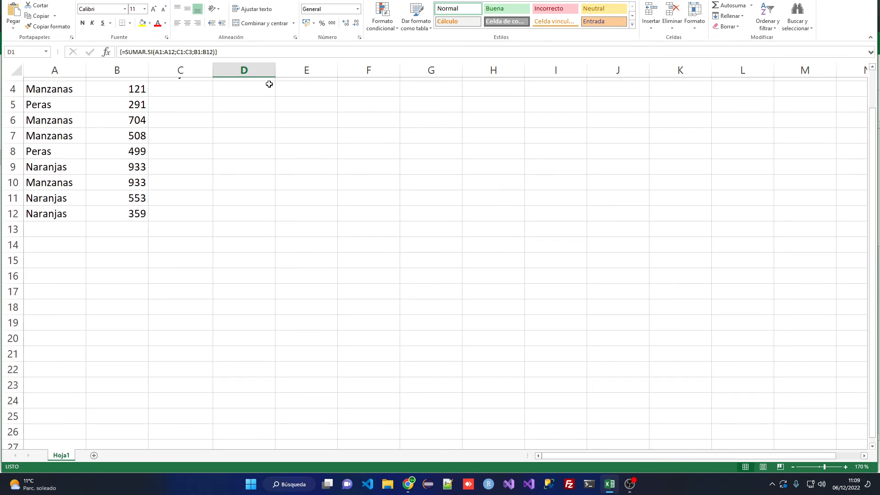
scroll(269, 84, up, 1)
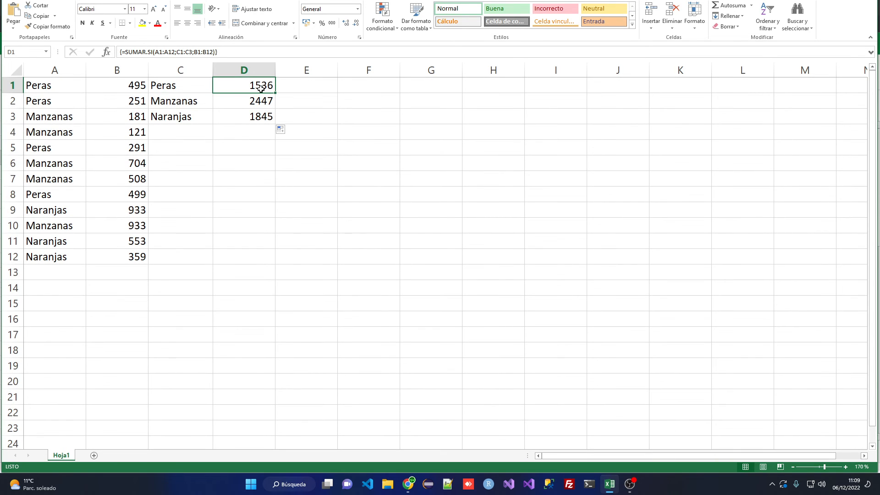
- Check the Manzanas total in D2 by selecting its amounts in B3:B4, B6, B7 and B10 together
click(173, 106)
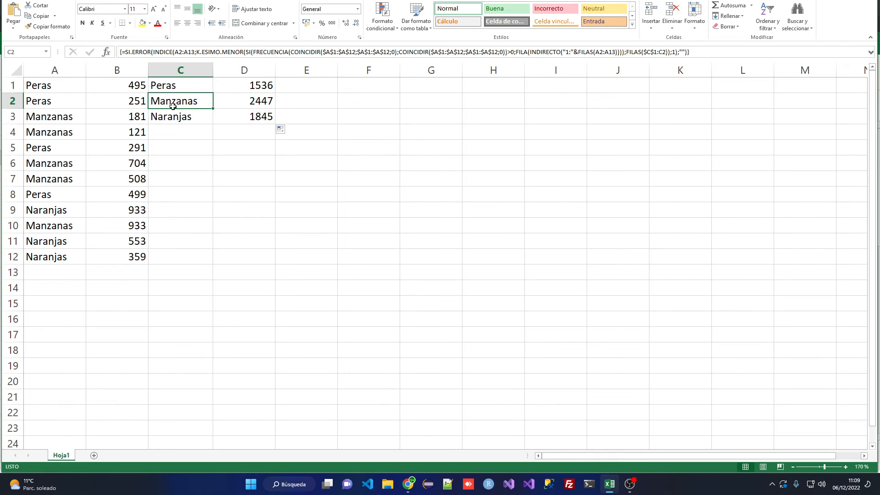
drag(114, 117, 115, 132)
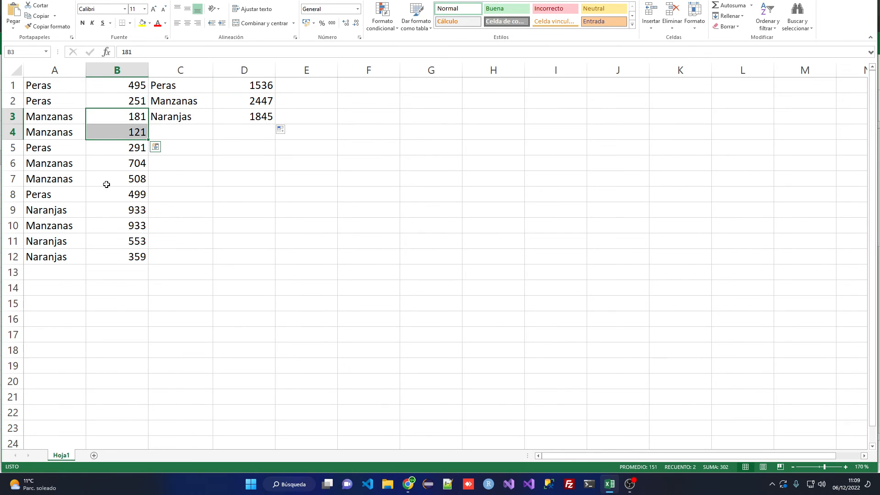
shift+click(120, 167)
shift+click(121, 174)
click(122, 168)
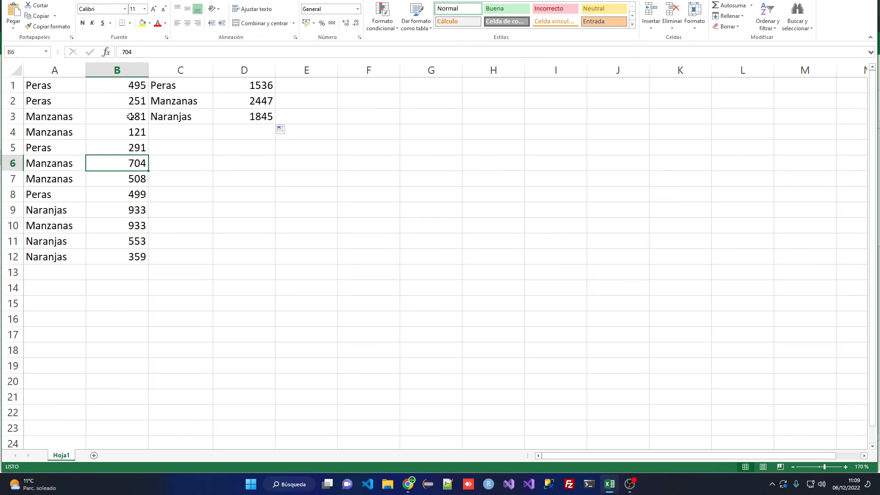
drag(130, 116, 130, 132)
ctrl+click(128, 163)
ctrl+click(122, 178)
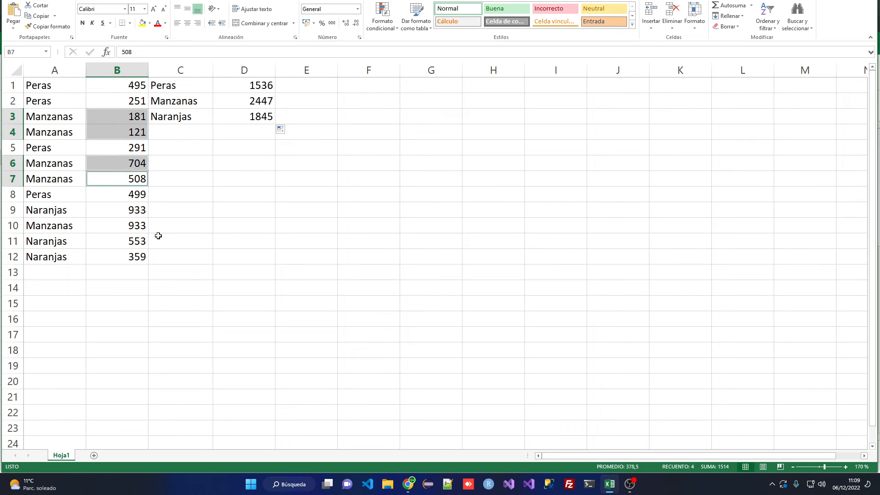
ctrl+click(112, 225)
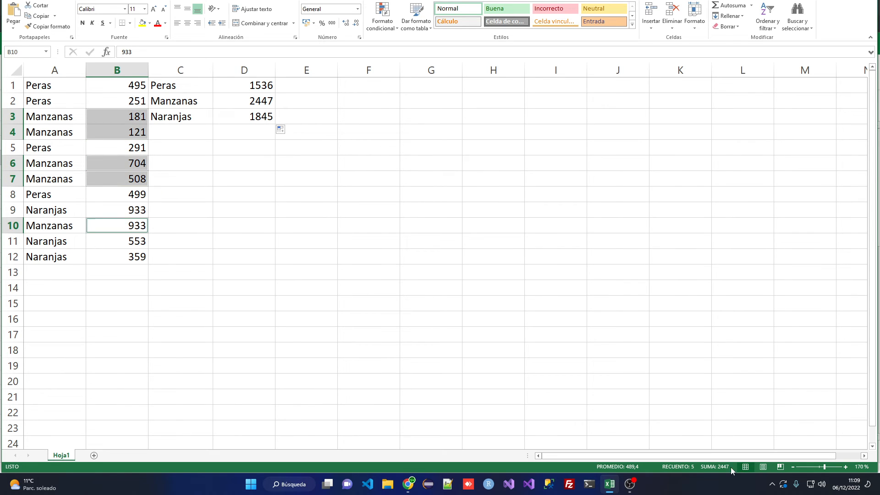
click(267, 102)
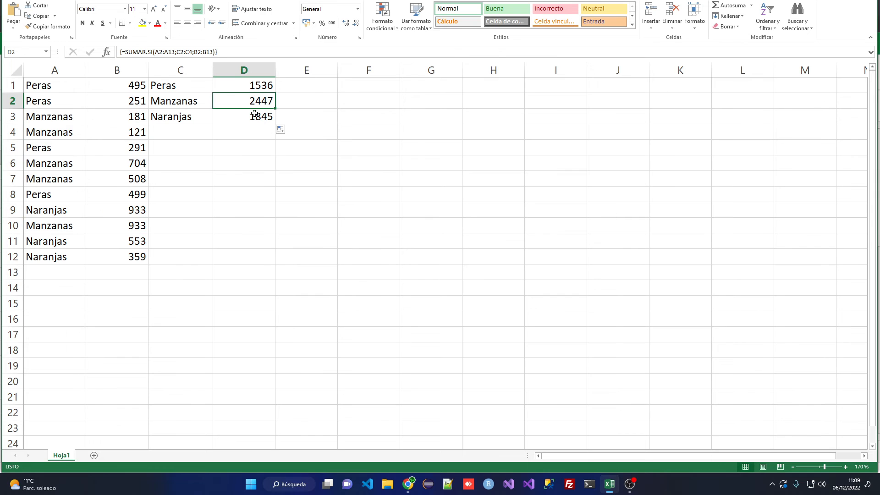
- Check the Naranjas total in D3 by selecting its amounts in B11:B12 and B9 together
click(257, 117)
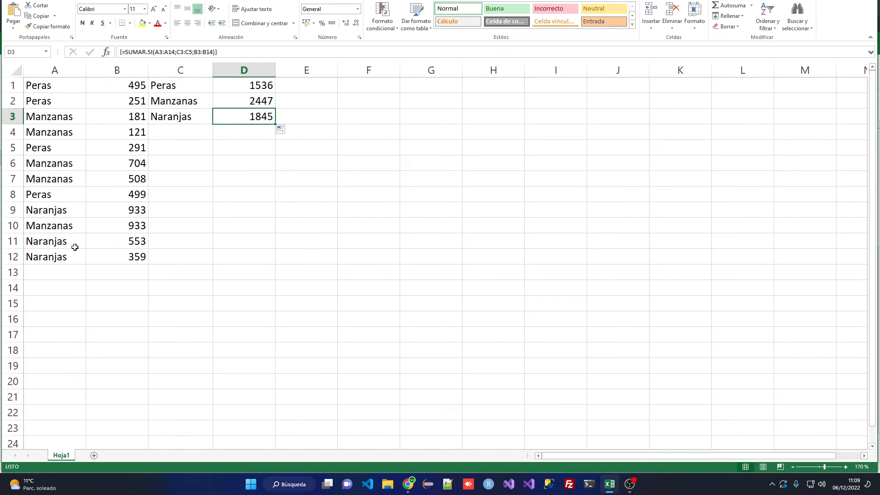
drag(123, 241, 122, 255)
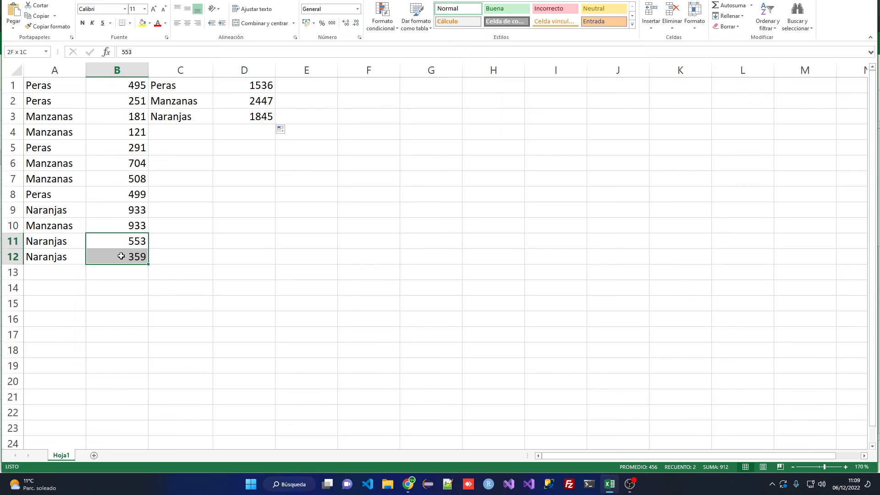
ctrl+click(128, 212)
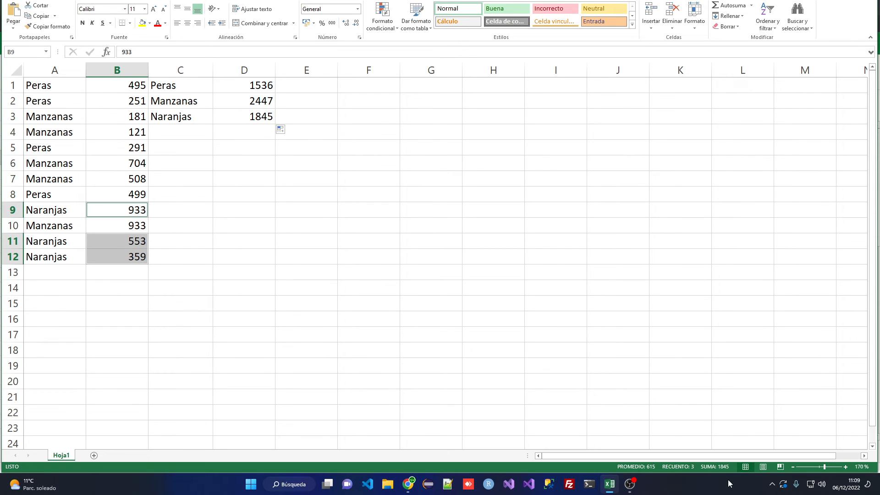
click(253, 120)
- Enter =SUMA(D1:D3) in D4 to add up the three fruit totals
click(250, 86)
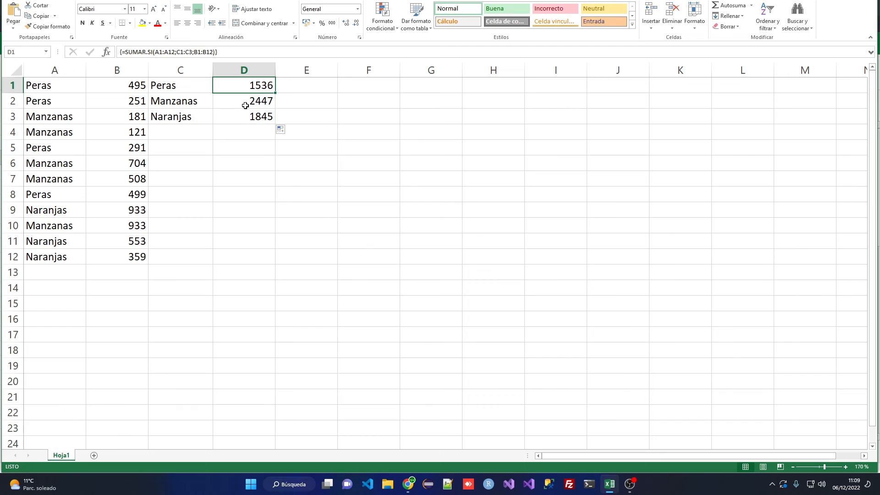
click(245, 105)
click(246, 118)
click(245, 133)
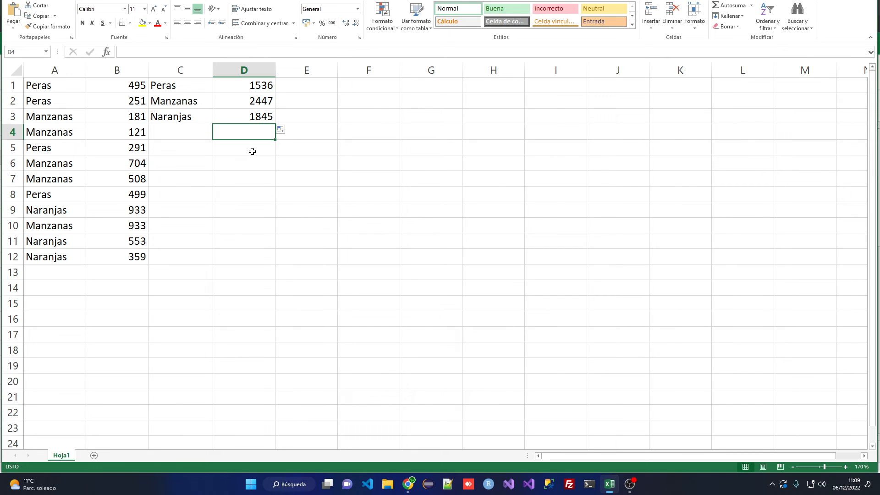
key(alt+equal)
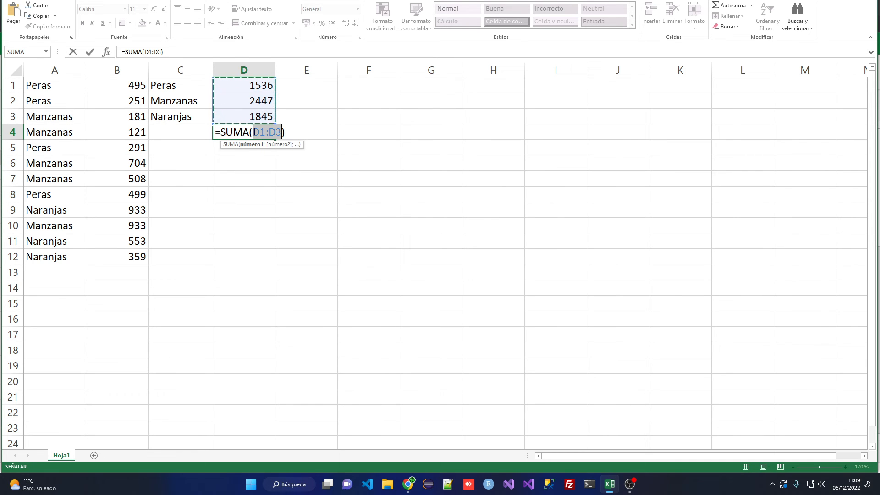
key(Return)
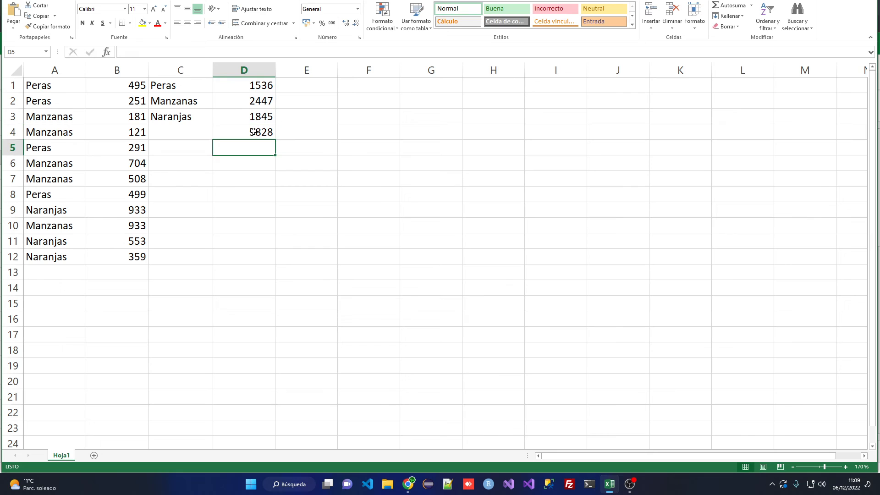
- Label C4 with "Total:" and format it bold and right-aligned
click(187, 132)
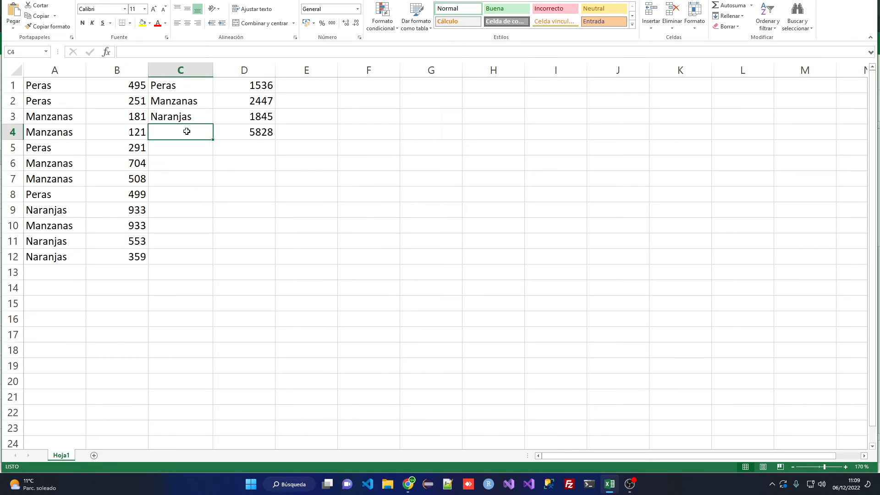
text(Total:)
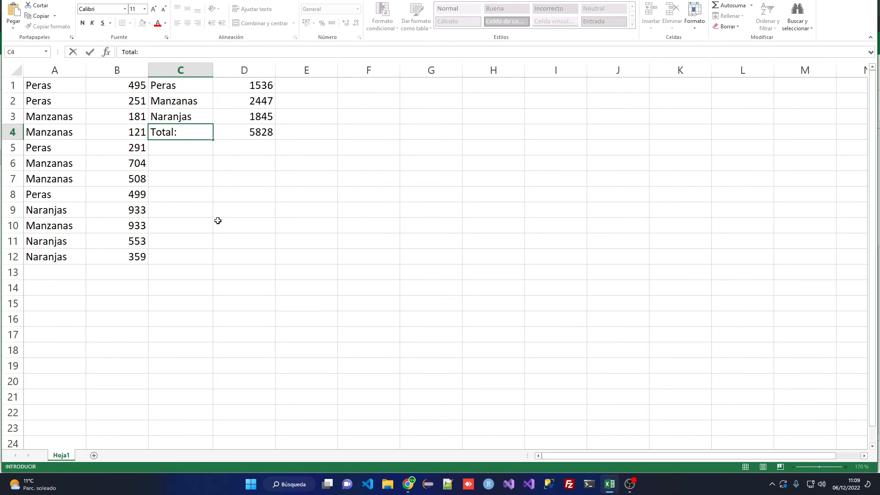
click(218, 220)
click(186, 132)
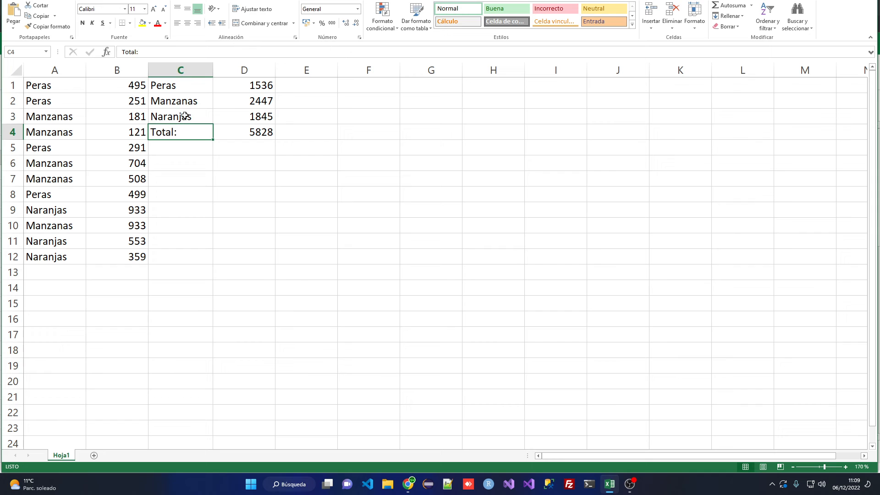
click(83, 23)
click(198, 23)
key(Right)
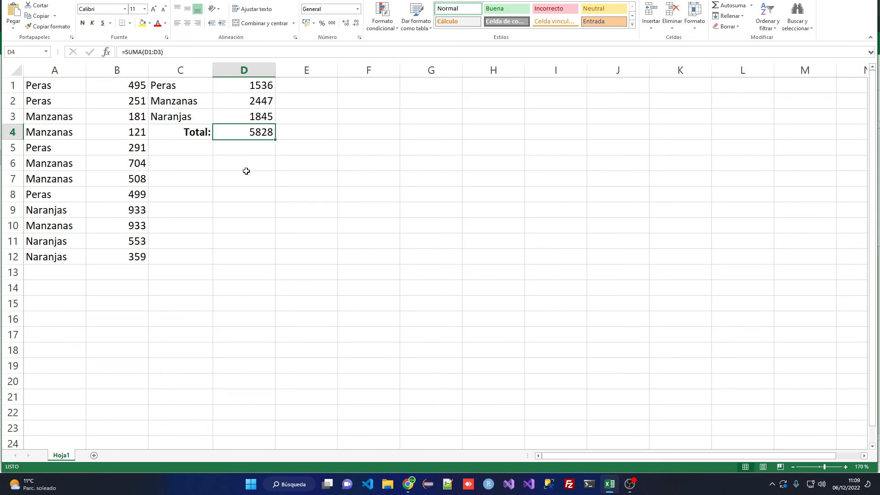
click(246, 173)
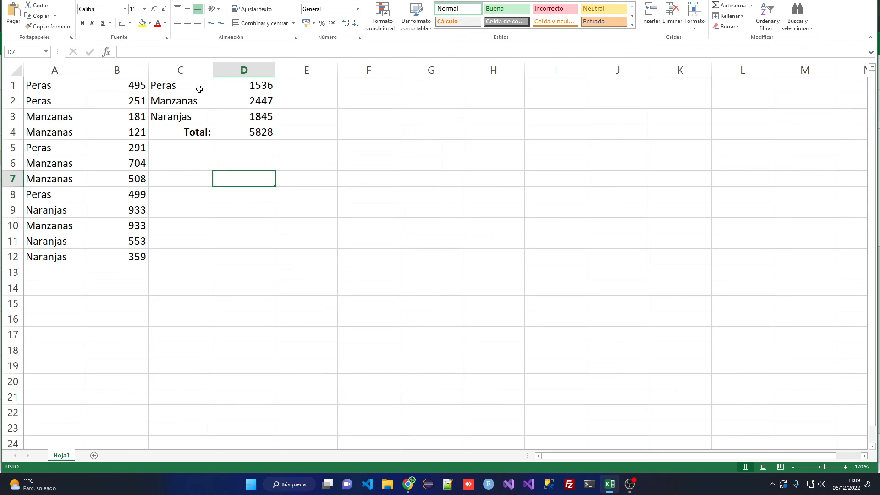
- Review the distinct names in C1:C3 and their totals in D1:D3 against the source data in A1:B12
drag(190, 81, 193, 119)
drag(57, 86, 55, 241)
click(181, 225)
drag(250, 84, 253, 118)
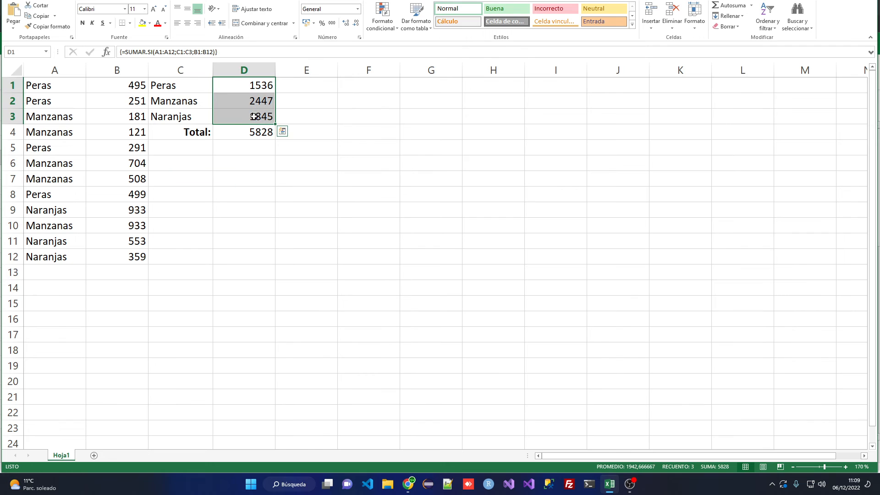
click(184, 87)
click(183, 101)
click(199, 115)
drag(54, 80, 133, 259)
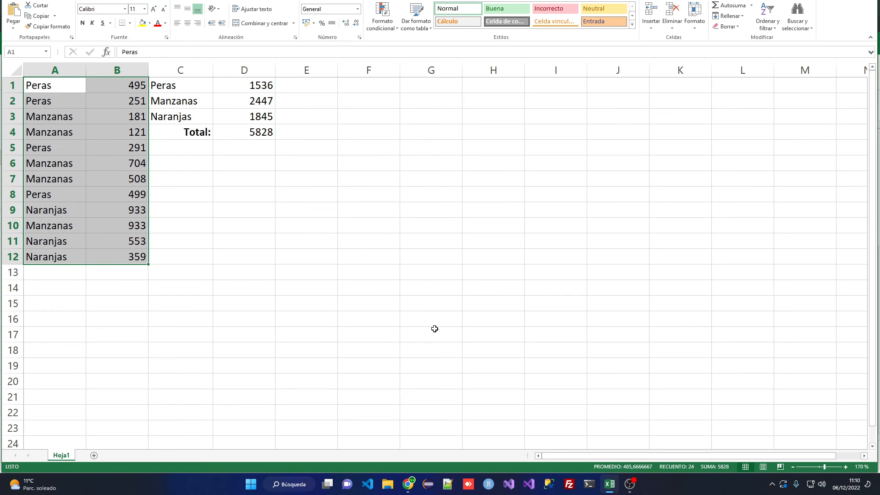
- Switch to the Libro 8 workbook in Excel Online and clear the results in D1:E3 of Hoja4
click(409, 485)
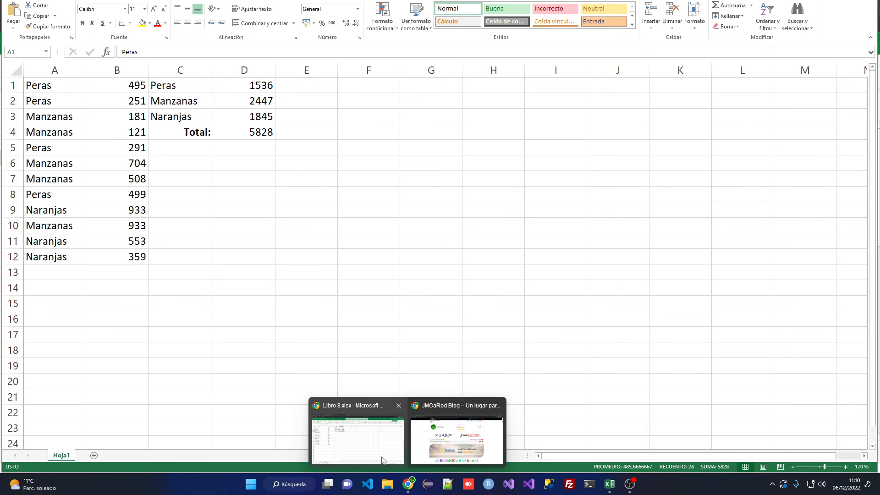
click(357, 440)
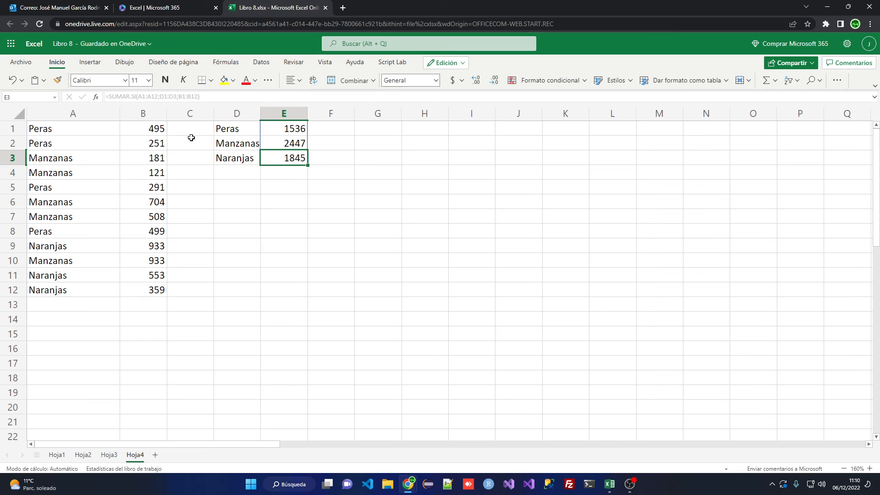
drag(237, 128, 280, 156)
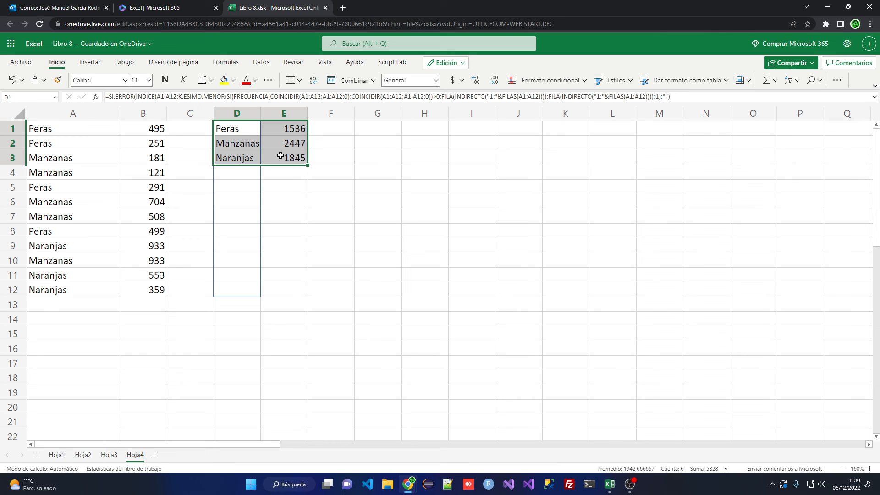
key(Delete)
click(229, 197)
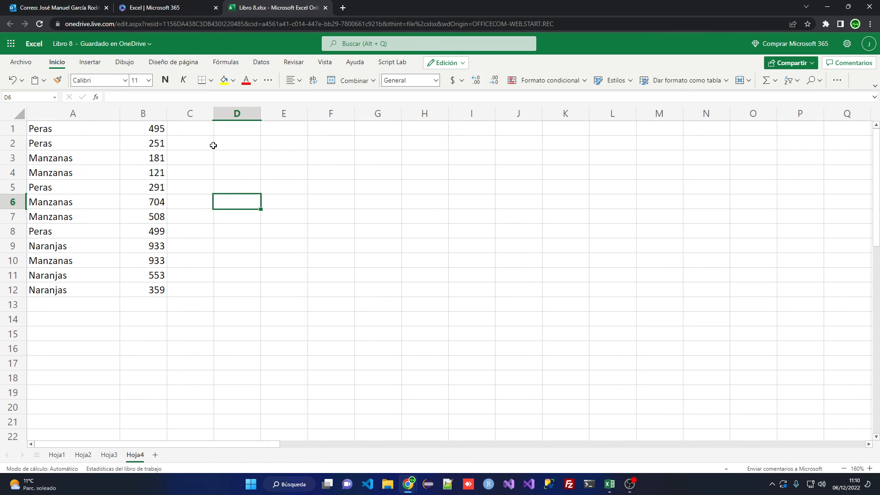
- Enter =UNICOS(A1:A12) in D1 to list the distinct fruit names, and widen column D slightly
click(223, 130)
text(=uni)
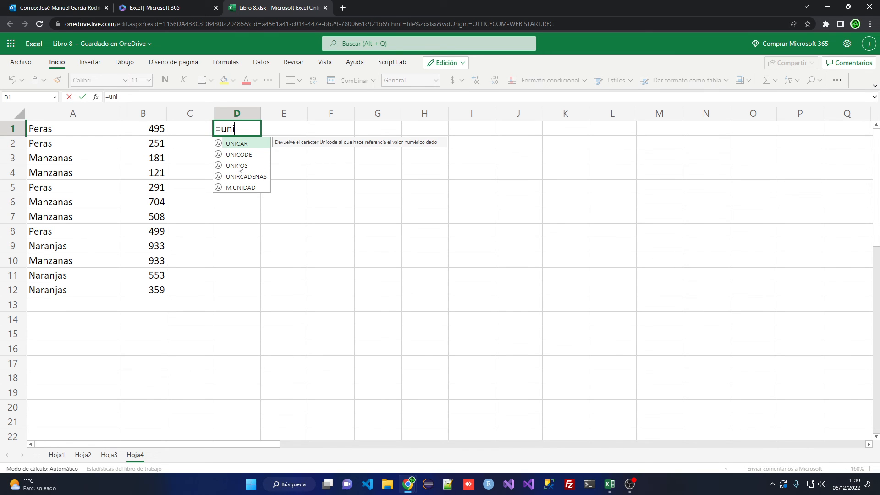
text(cos)
key(Tab)
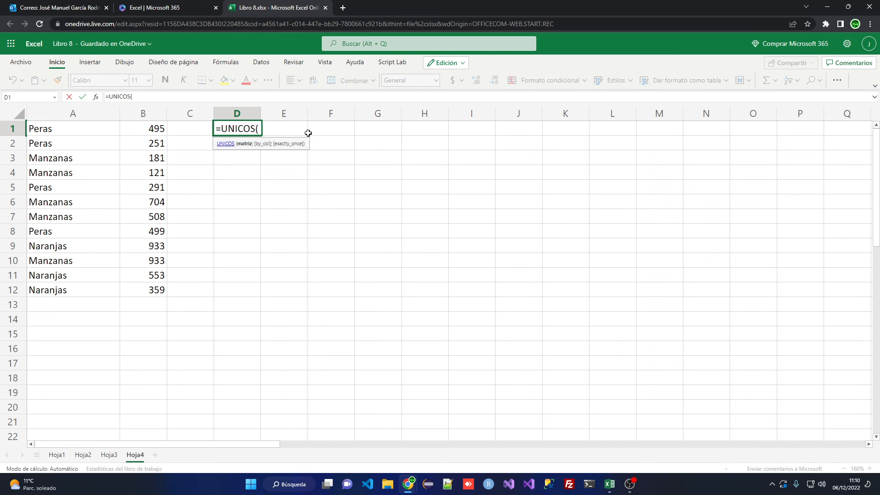
drag(76, 131, 84, 291)
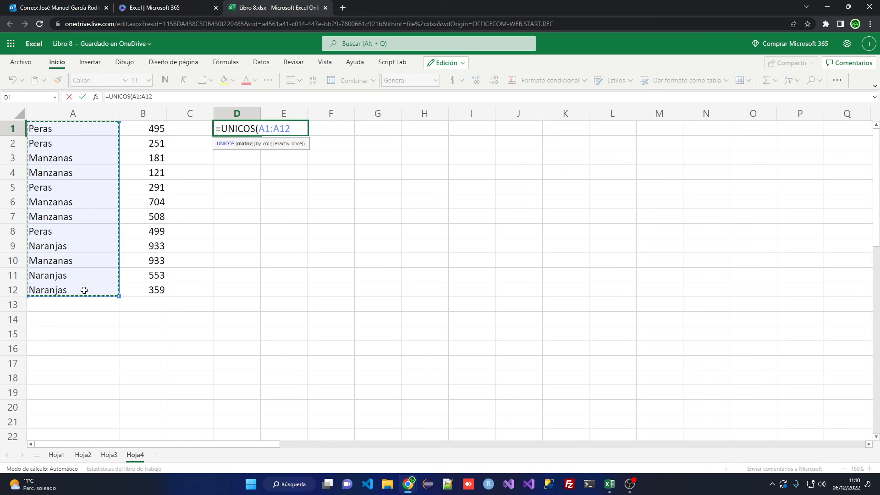
key(Return)
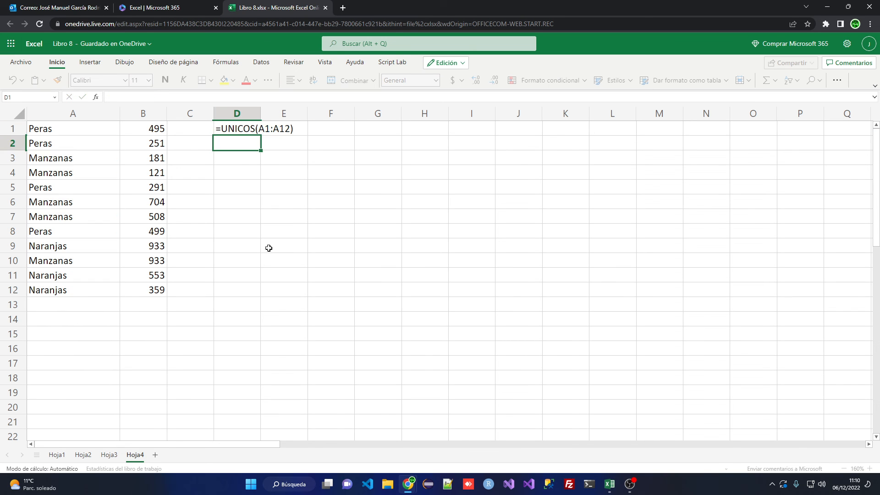
drag(260, 115, 273, 115)
click(261, 127)
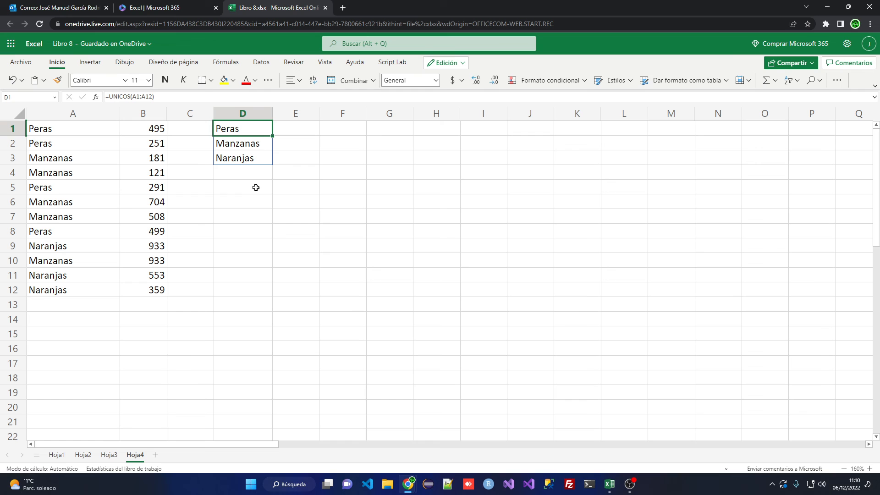
- Widen column E and enter =SUMAR.SI(A1:A12;D1#;B1:B12) in E1 to total the amounts for each distinct fruit
click(291, 133)
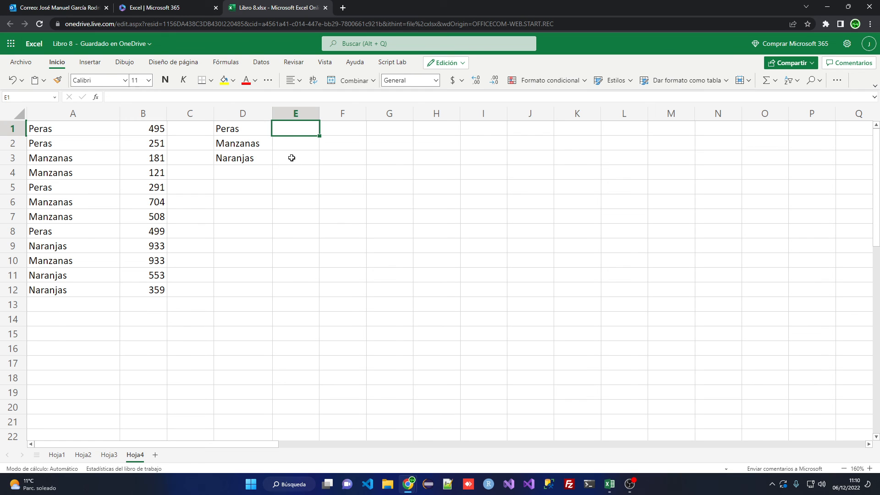
drag(323, 116, 348, 116)
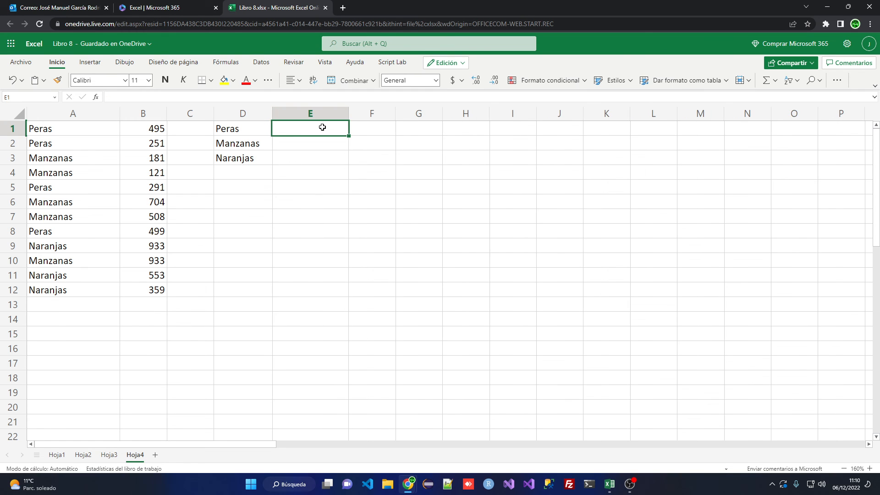
text(=suma)
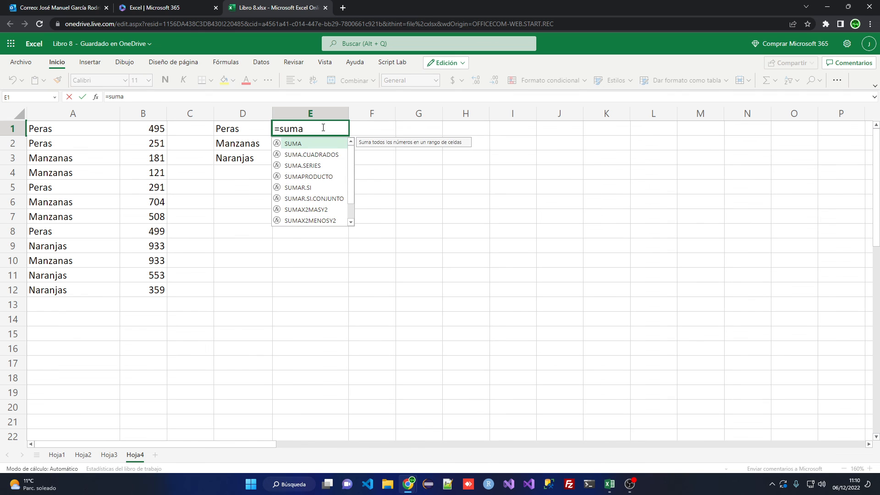
key(Down)
key(Down)
key(Down)
key(Down)
key(Tab)
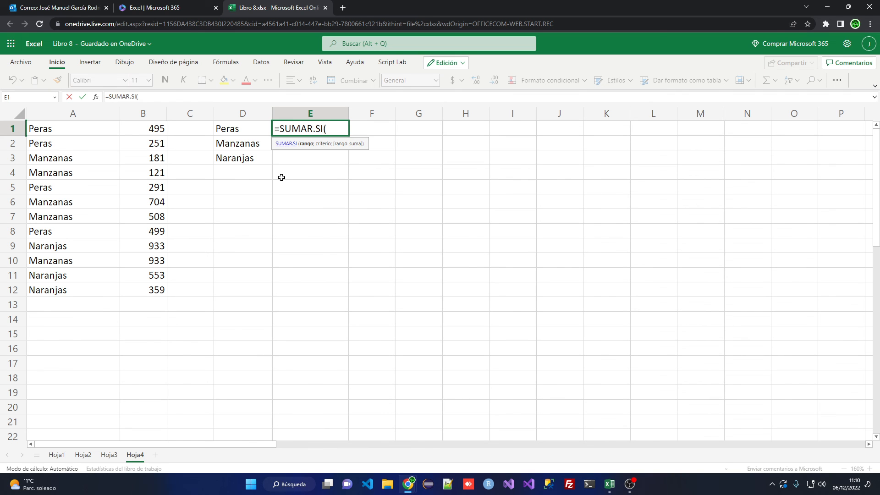
drag(49, 132, 67, 290)
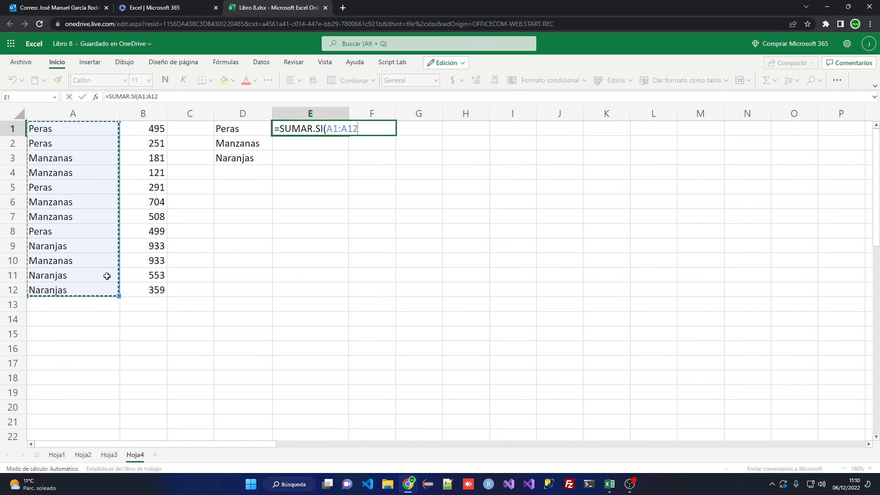
text(;)
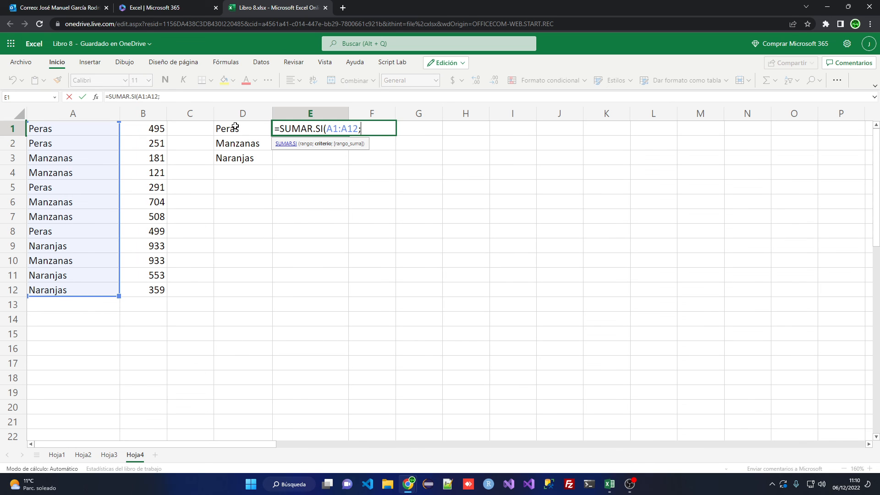
drag(233, 126, 238, 154)
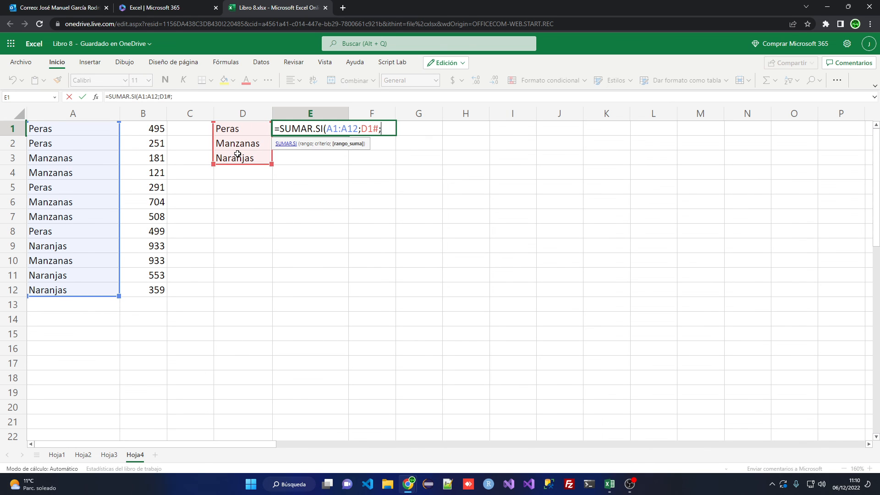
text(;)
drag(143, 131, 144, 291)
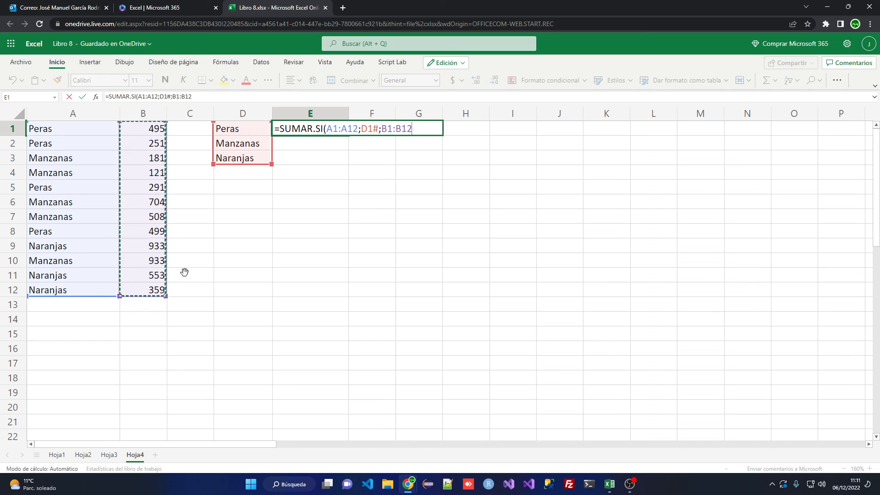
text())
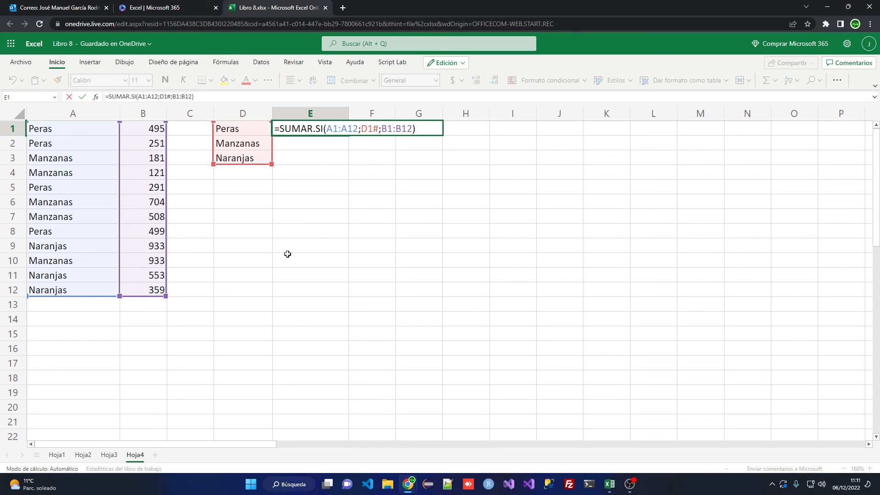
key(Return)
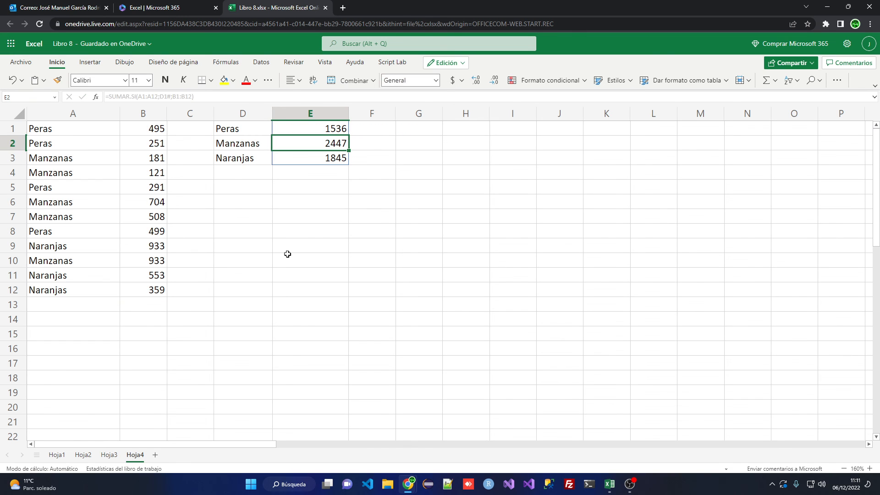
click(309, 154)
click(305, 177)
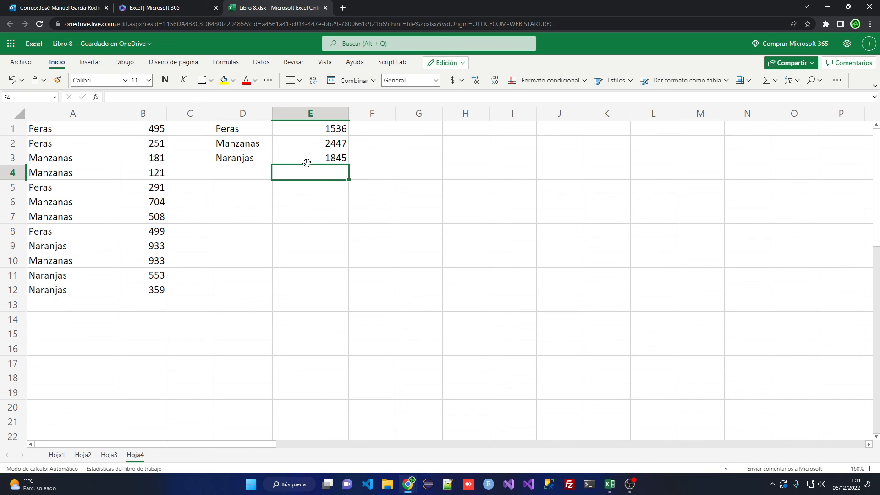
click(325, 132)
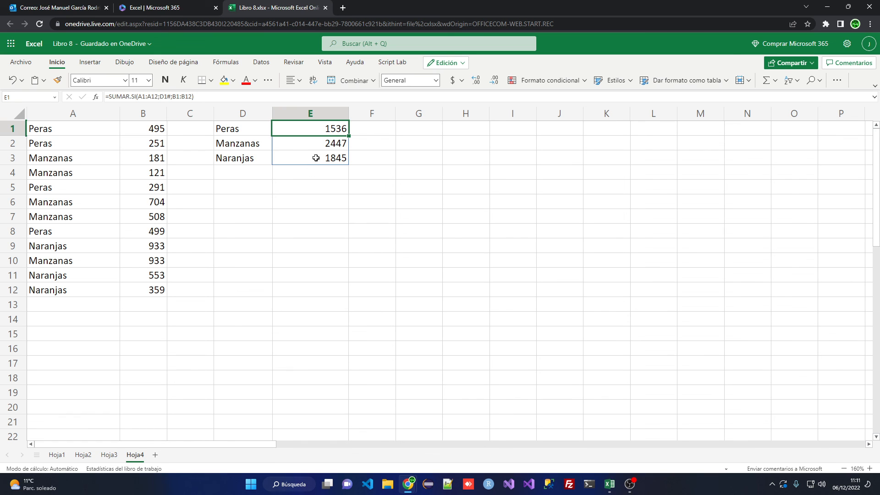
click(310, 177)
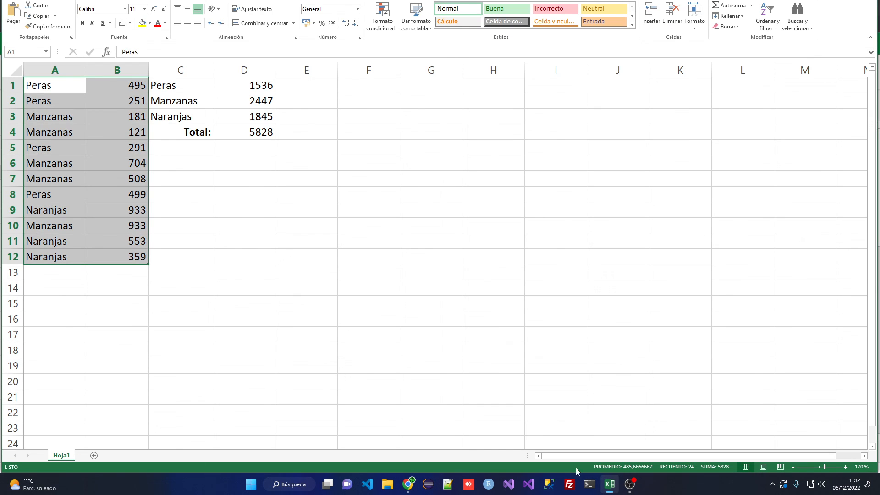
- Switch to the desktop Excel workbook, re-enter the C1 formula as an ordinary non-array formula and fill it down to C3
click(274, 173)
click(194, 83)
double_click(195, 80)
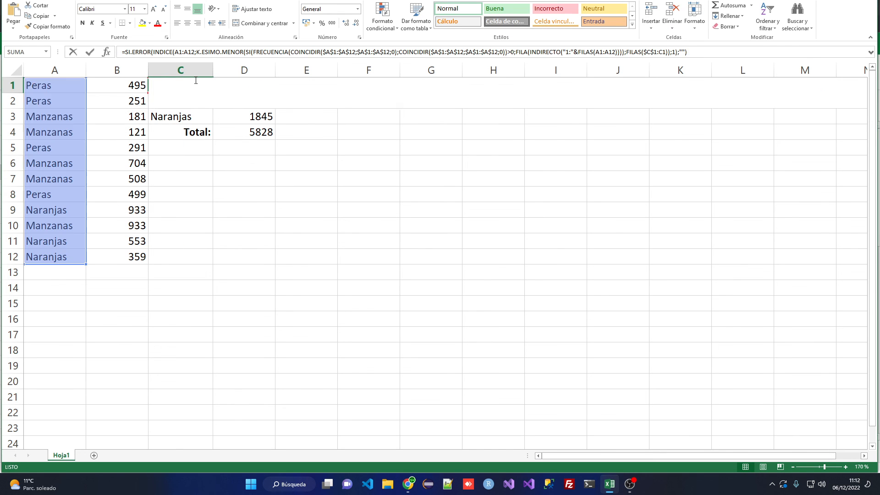
key(Return)
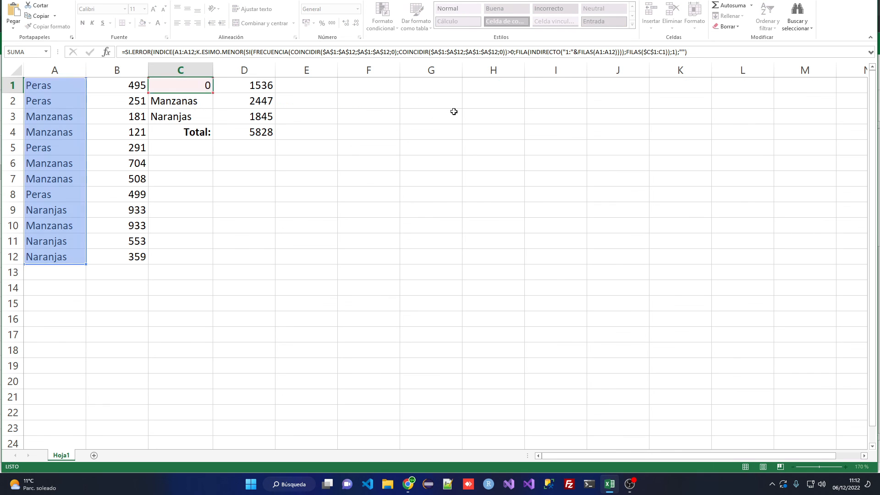
click(195, 85)
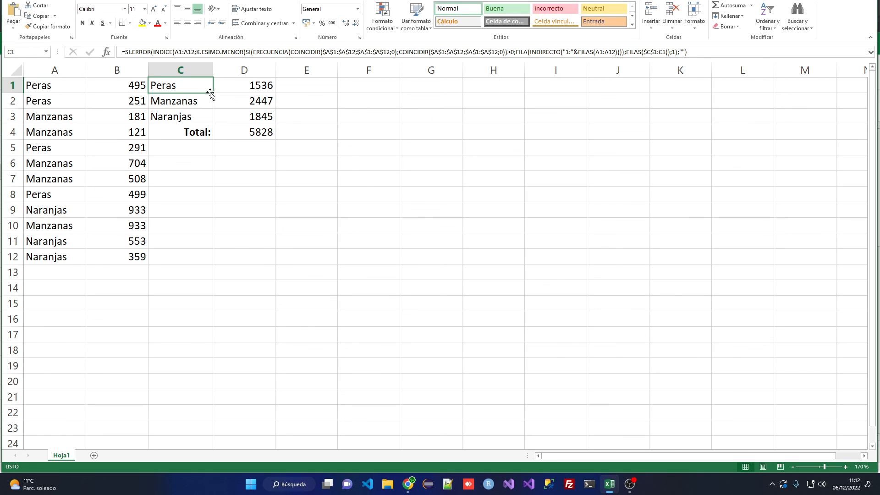
drag(214, 93, 204, 119)
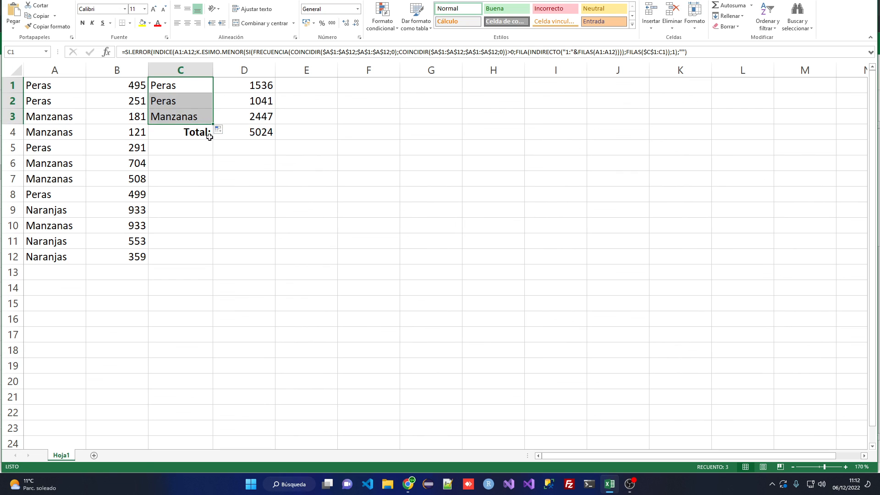
click(192, 100)
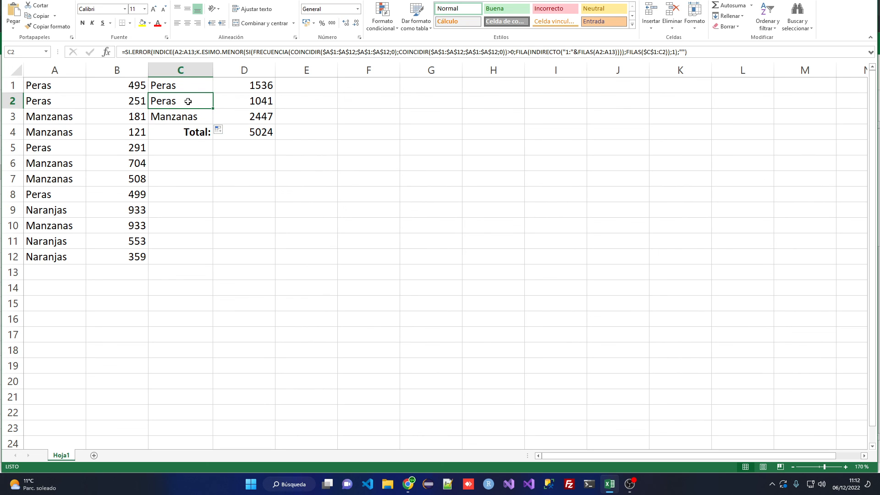
click(196, 114)
click(204, 97)
drag(213, 109, 189, 100)
click(197, 86)
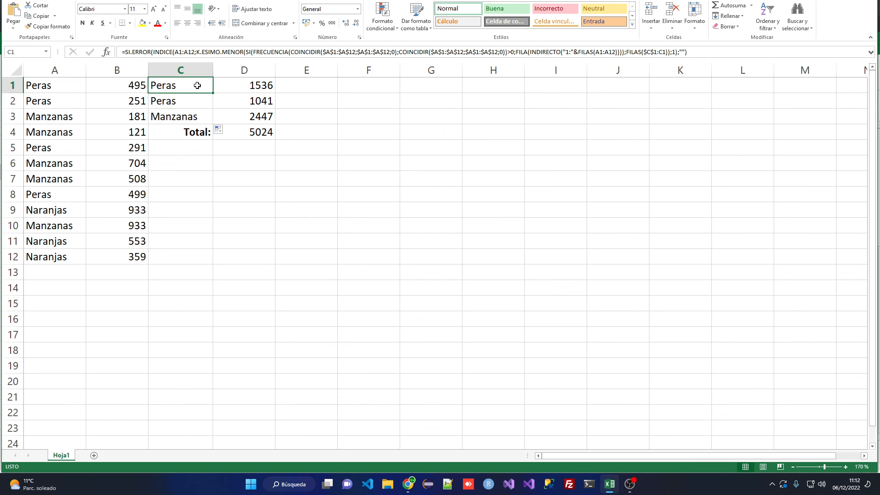
- Re-enter the SI.ERROR formula in C1 as an array formula and fill it down to C3
double_click(197, 86)
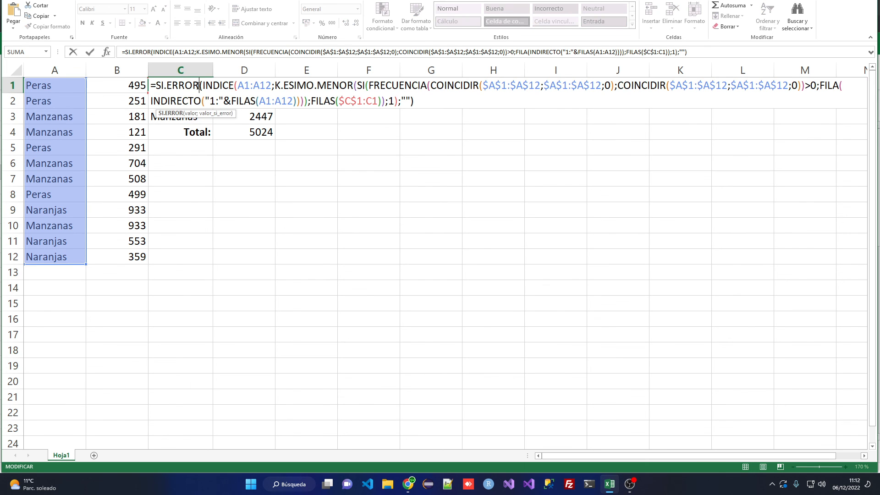
key(ctrl+shift+Return)
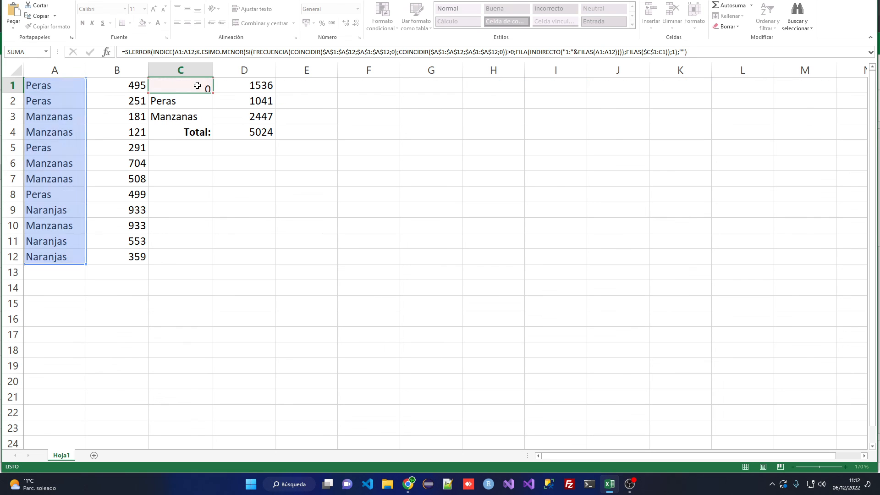
drag(215, 94, 212, 122)
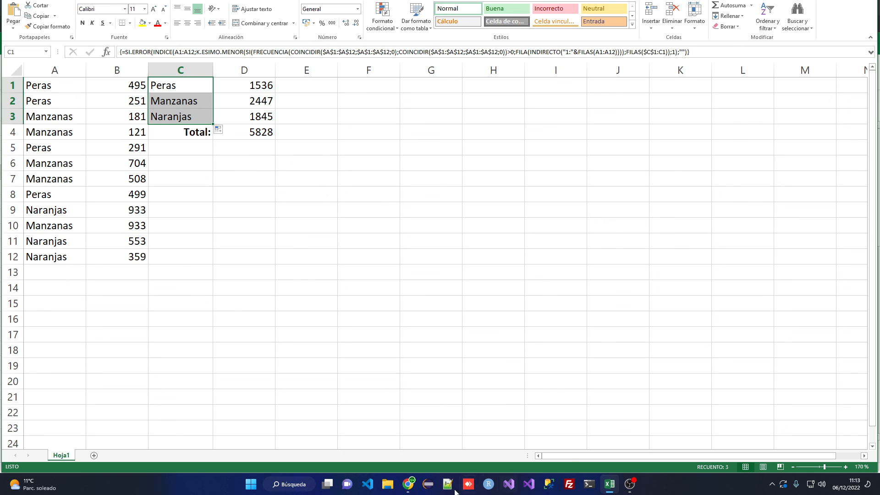
- Switch back to the Libro 8 workbook in Excel Online and select D4, below the distinct names in Hoja4
mouse_move(408, 484)
click(359, 427)
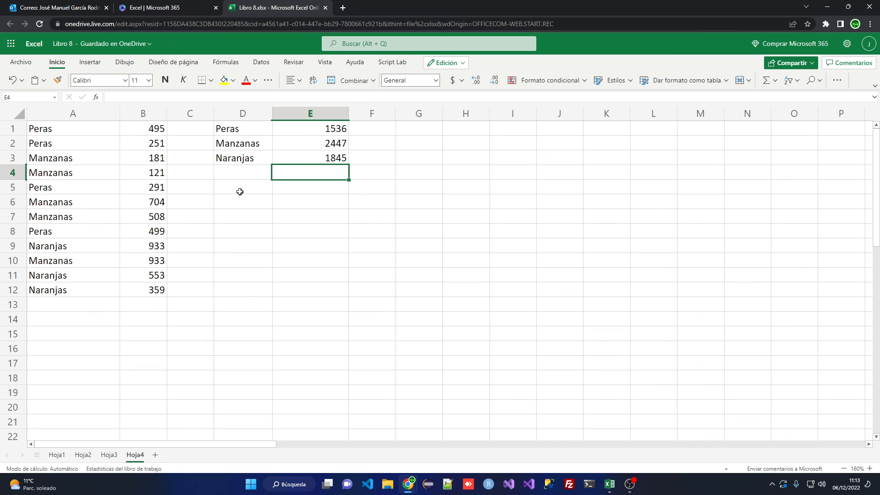
click(240, 173)
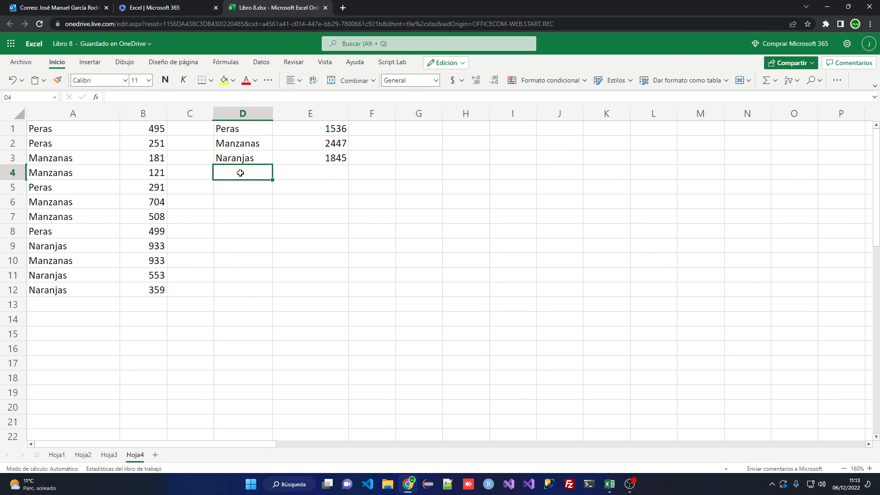